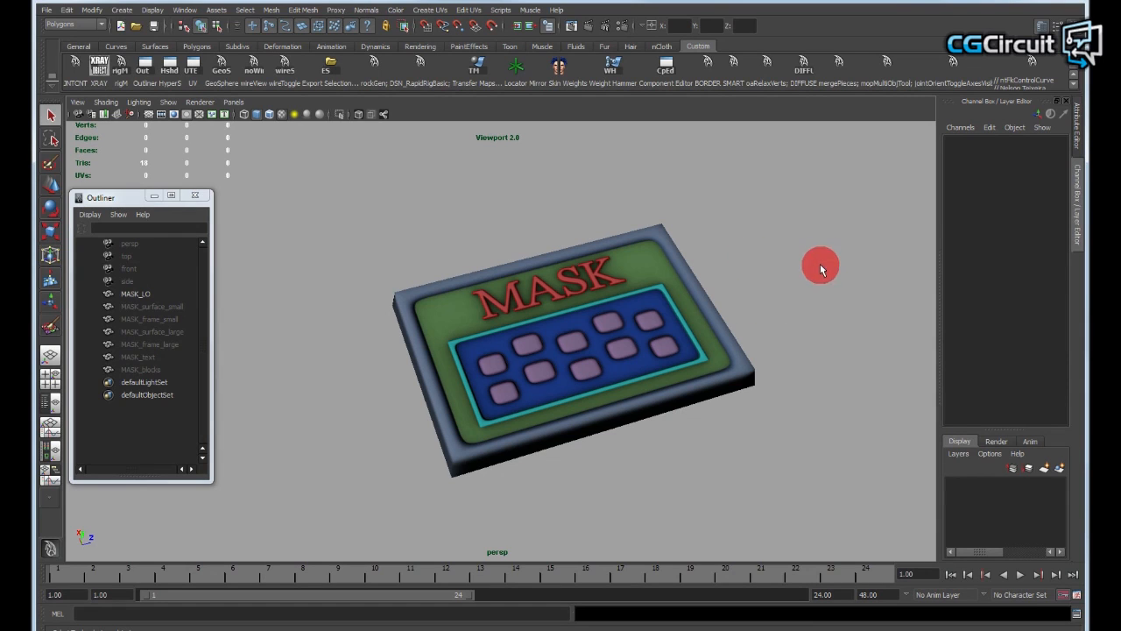
Step: Unhide the six high-poly meshes from MASK_surface_small through MASK_blocks, leaving nothing selected
alt+drag(736, 290, 703, 310)
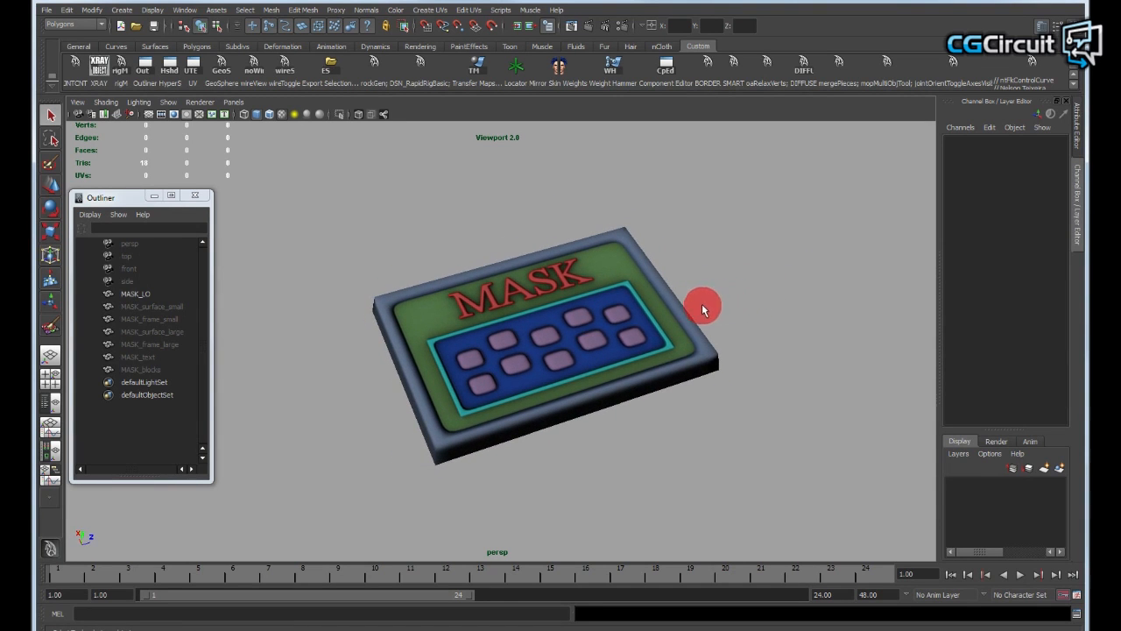
click(642, 267)
alt+drag(719, 409, 728, 260)
drag(137, 306, 146, 375)
key(shift+h)
alt+drag(548, 353, 464, 193)
key(w)
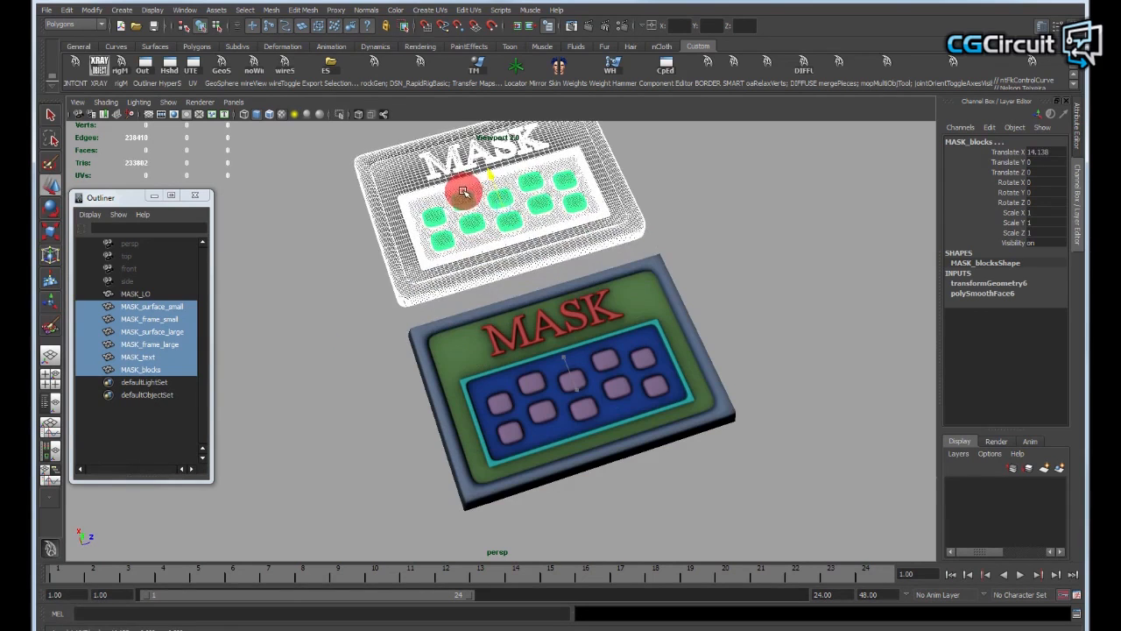
key(q)
click(771, 306)
Step: Inspect the separate high-poly pieces up close, selecting the large frame, the blocks and the small frame in turn
alt+drag(771, 309, 626, 301)
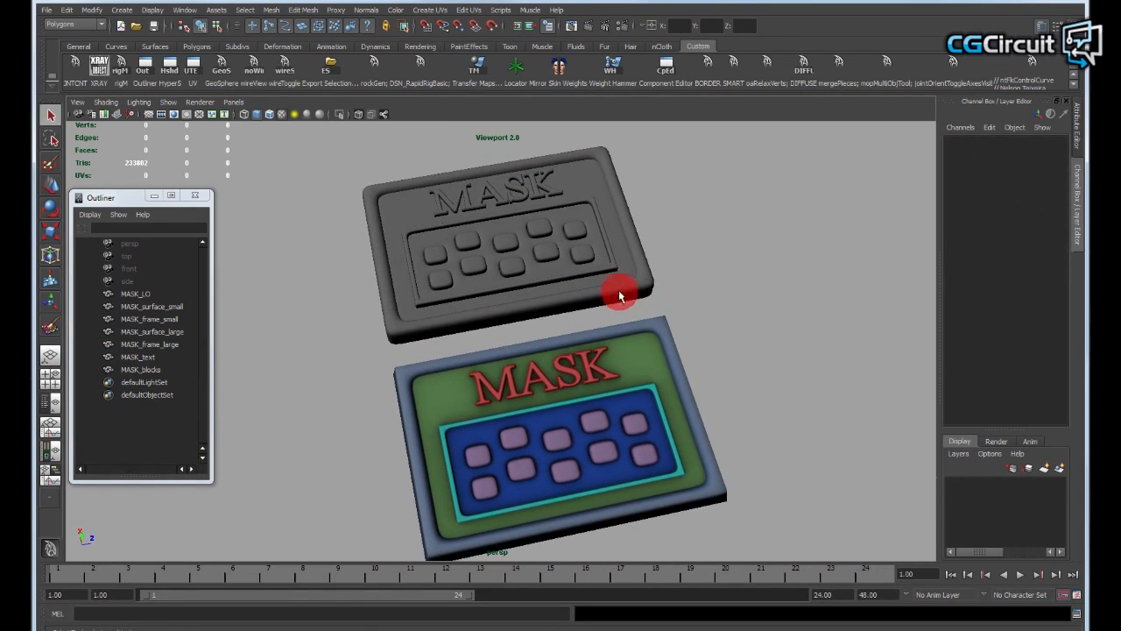
alt+drag(645, 288, 675, 321)
click(676, 321)
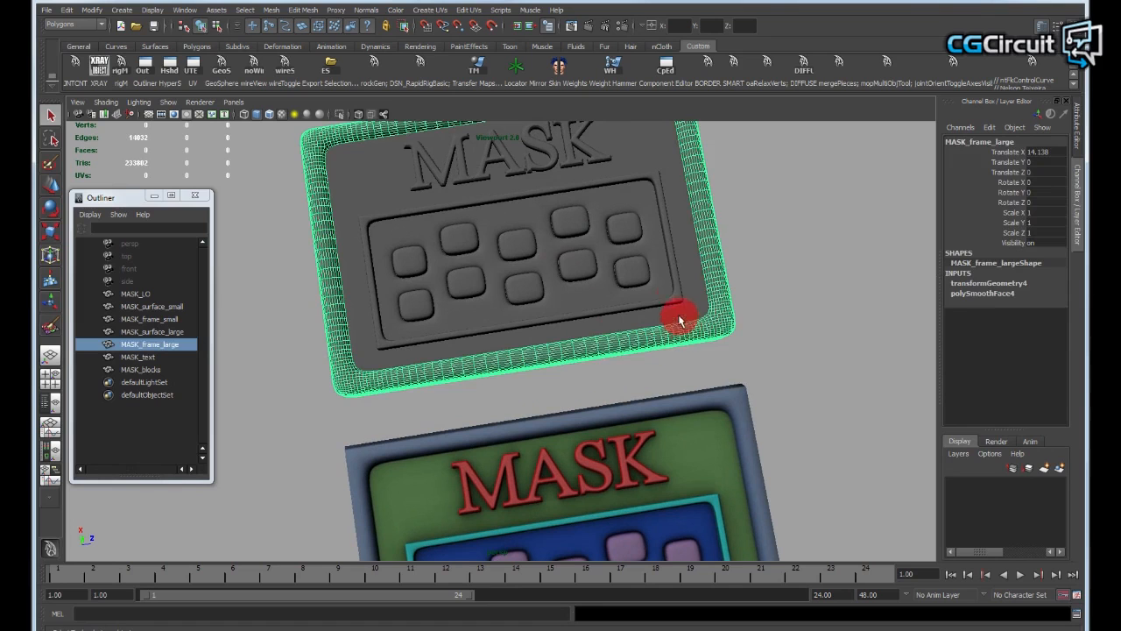
click(657, 289)
click(570, 221)
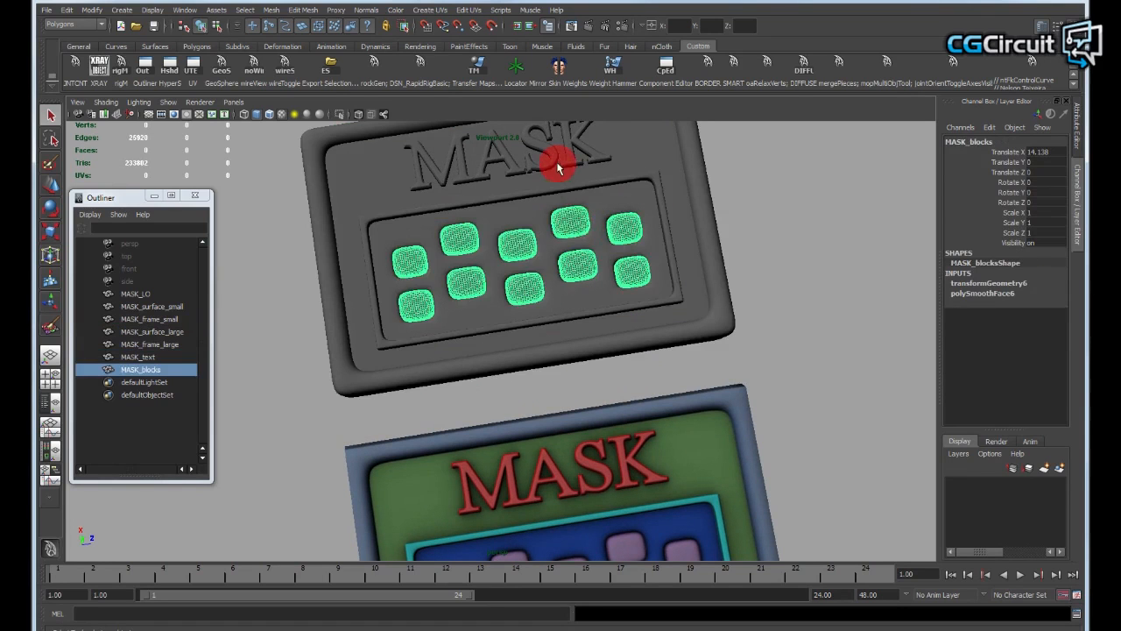
click(556, 163)
alt+right_drag(793, 333, 681, 312)
alt+drag(681, 313, 696, 283)
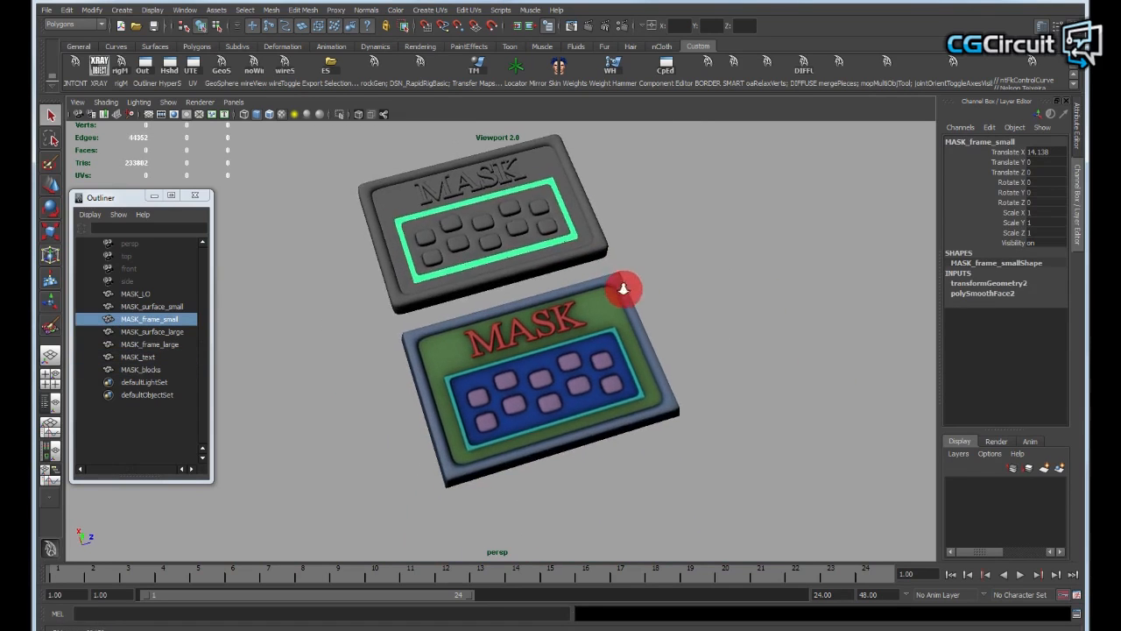
Step: Select the low-poly MASK_LO mesh and compare it with the high-poly version from several angles
click(730, 373)
key(q)
alt+drag(744, 383, 694, 384)
drag(693, 383, 620, 417)
alt+drag(621, 417, 636, 416)
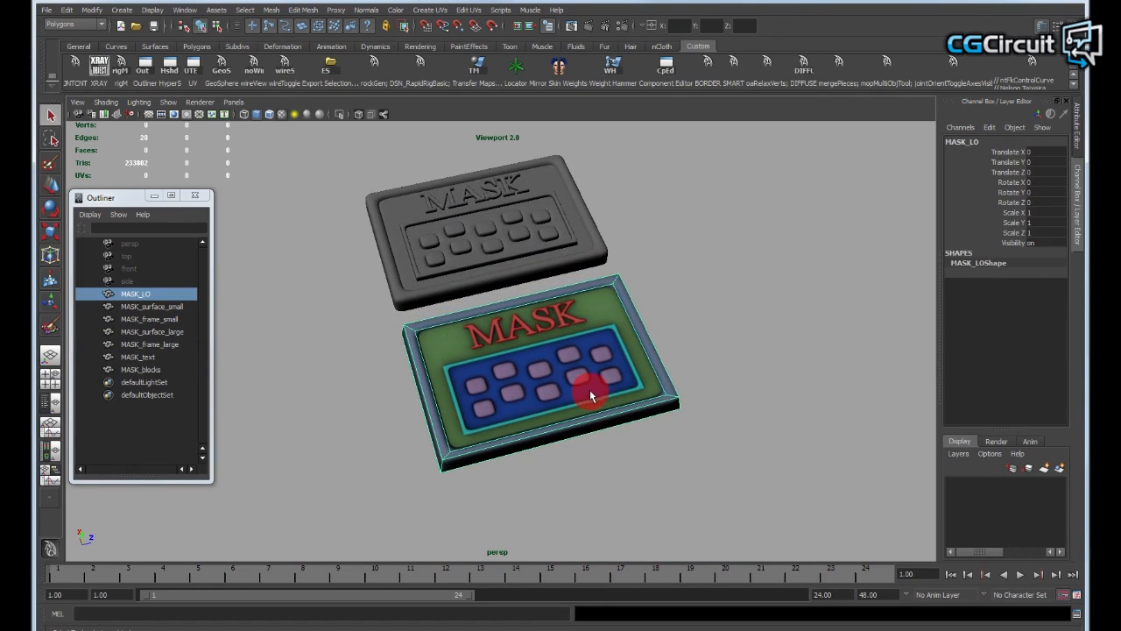
click(688, 398)
alt+drag(689, 399, 656, 443)
alt+drag(639, 386, 546, 313)
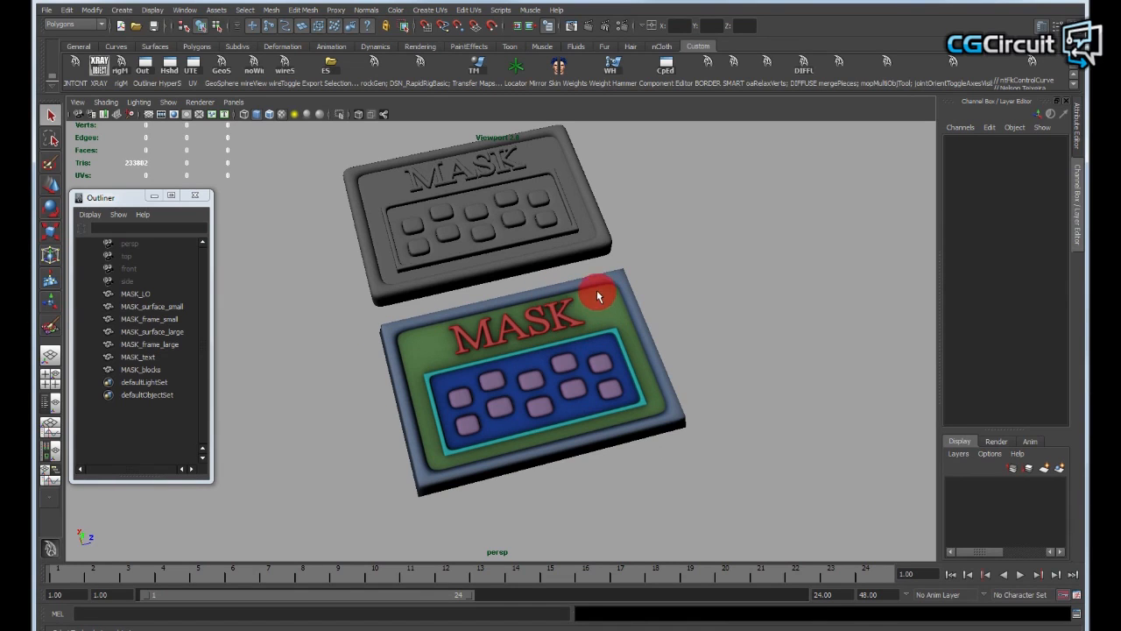
alt+middle_drag(682, 356, 721, 390)
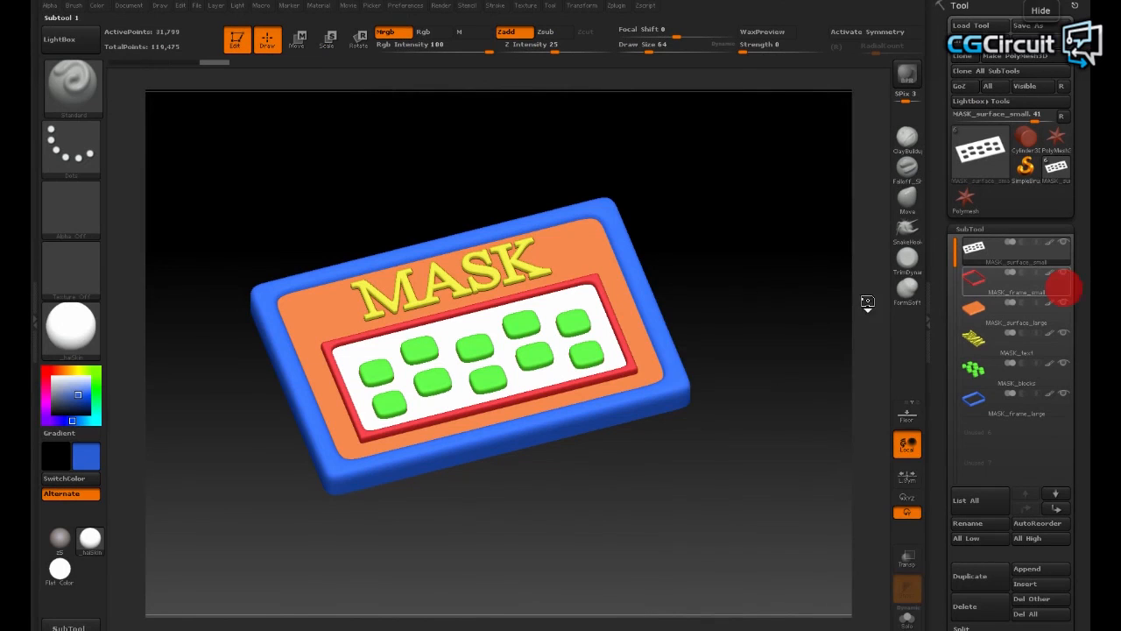
Step: Switch to ZBrush, examine the coloured model and go through the small frame, large surface, text and blocks subtools
drag(750, 180, 715, 220)
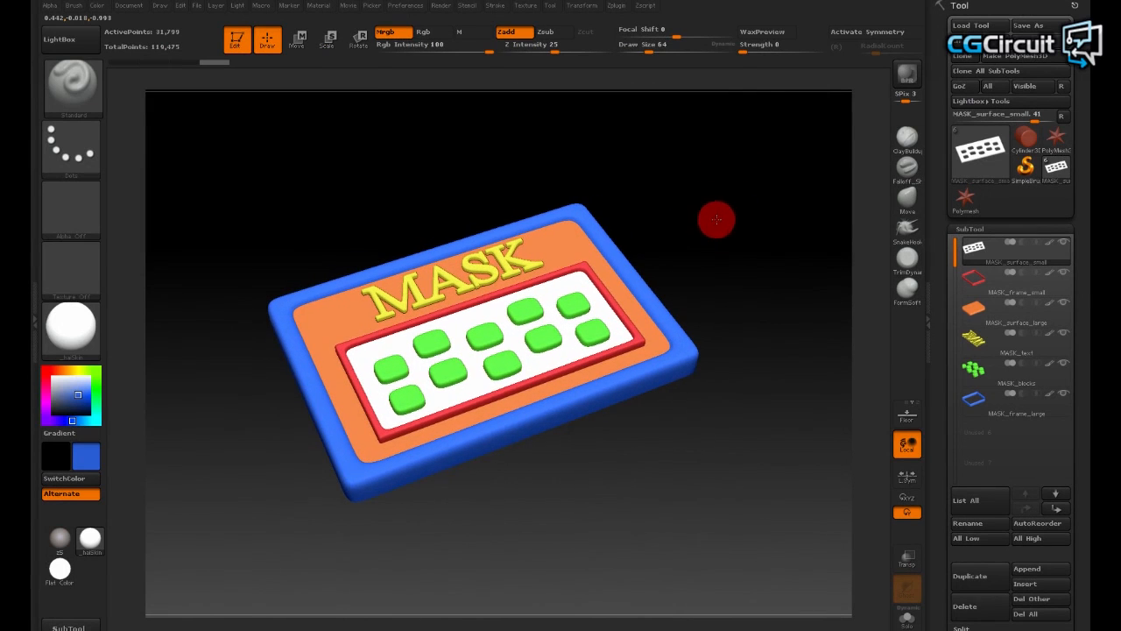
drag(688, 183, 712, 313)
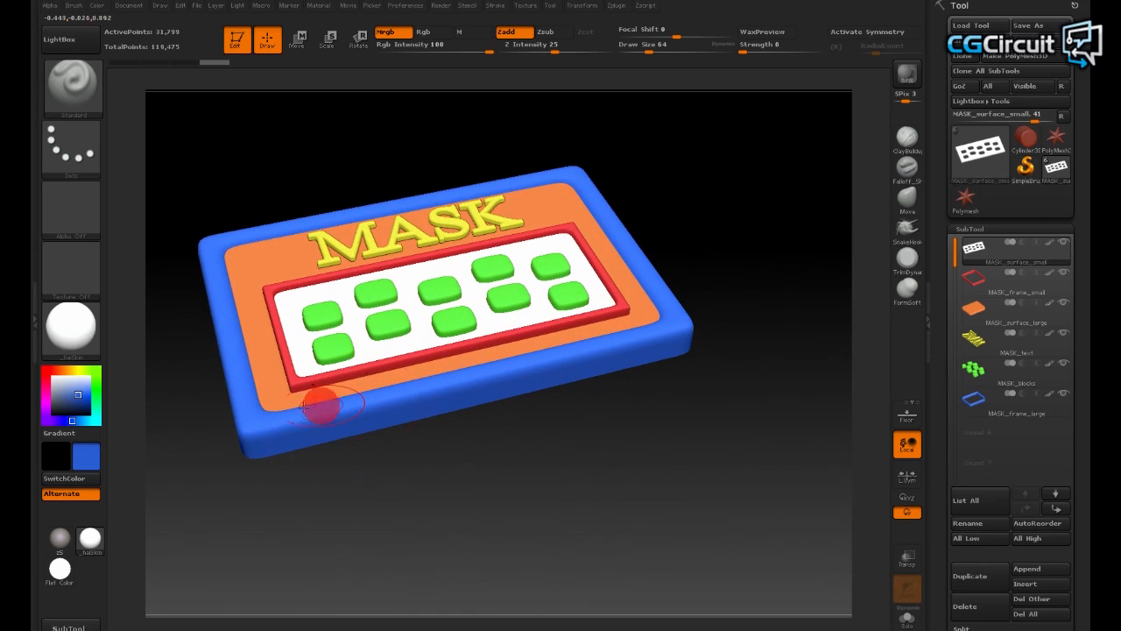
click(974, 279)
click(974, 308)
click(974, 338)
click(977, 375)
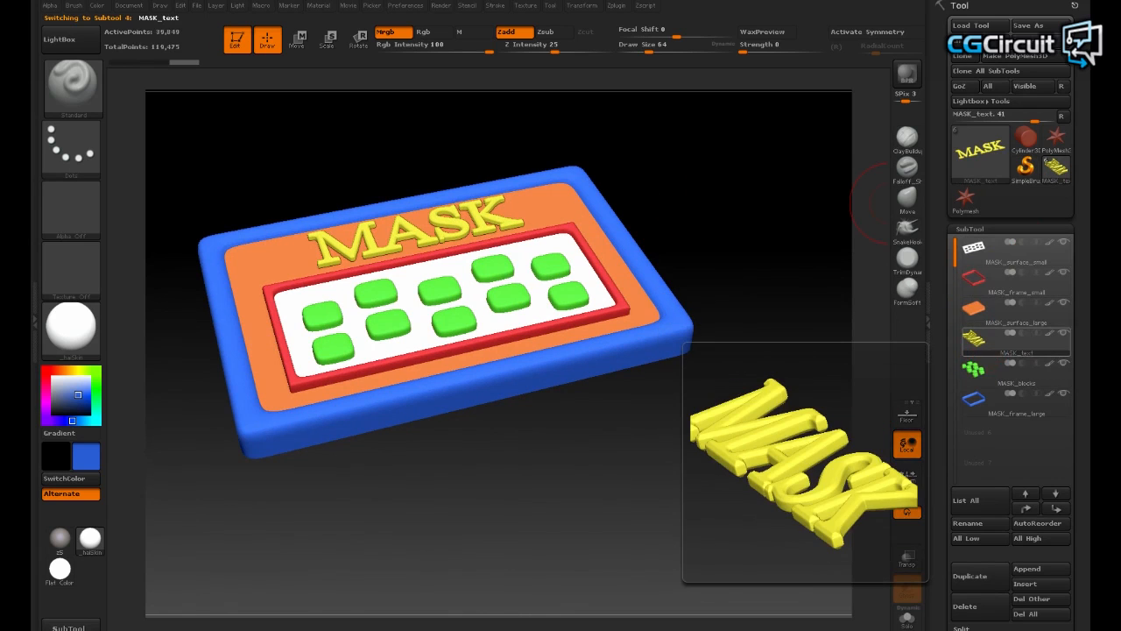
click(729, 310)
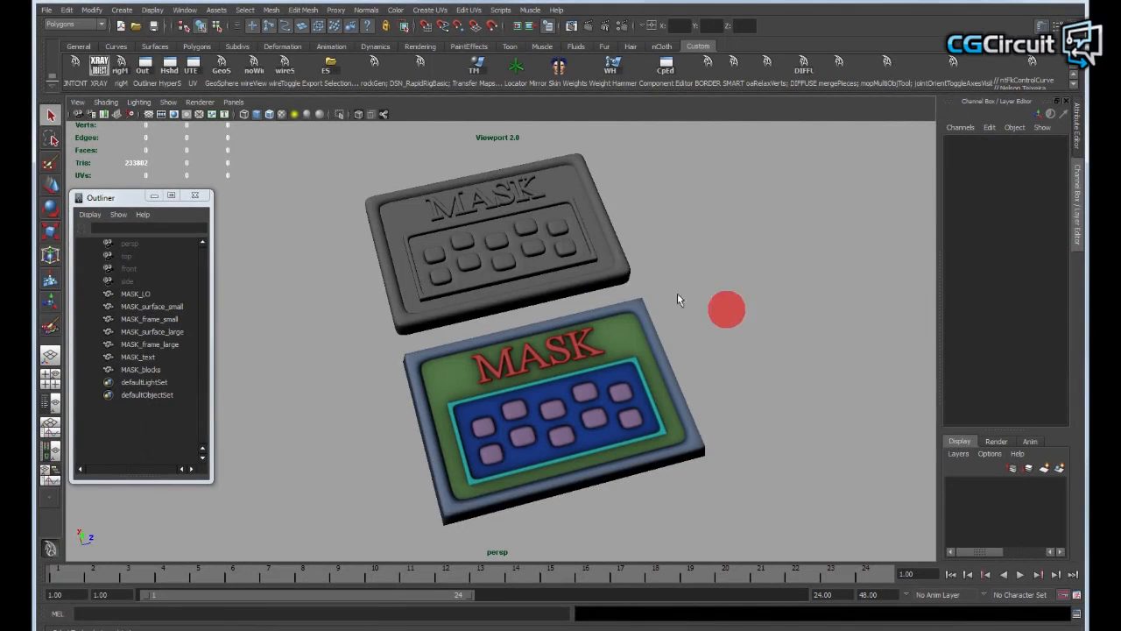
Step: Switch to Maya and select each high-poly mesh one by one, from MASK_surface_small to MASK_blocks, ending on MASK_surface_small
click(459, 252)
click(147, 306)
click(166, 319)
click(168, 331)
click(166, 344)
click(156, 357)
click(145, 369)
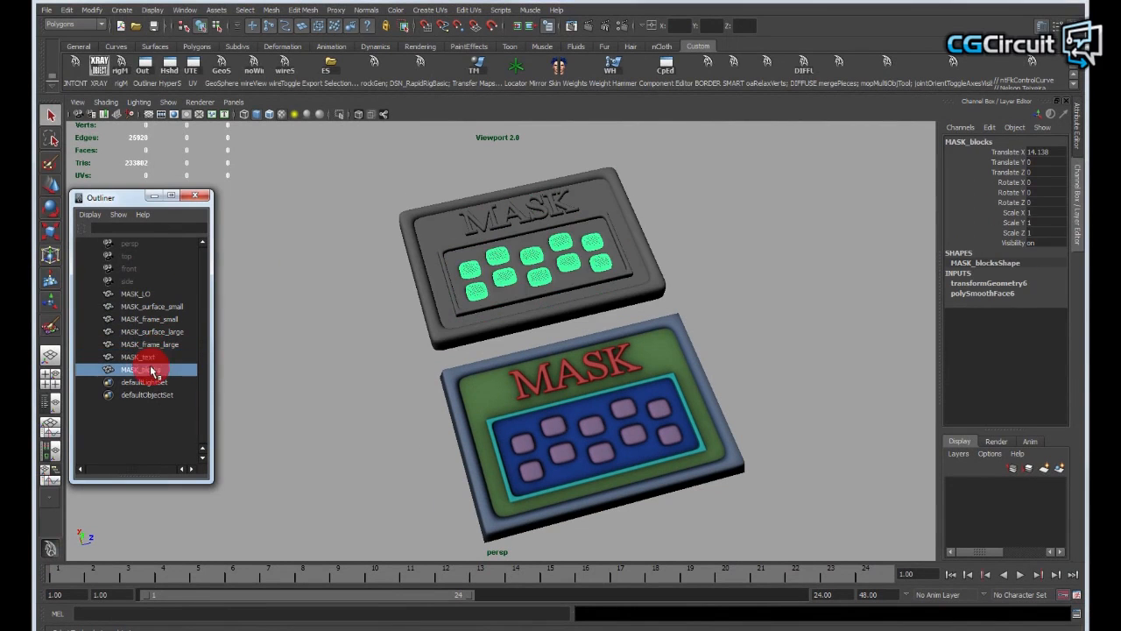
click(153, 307)
Step: Inspect the large frame and the small surface by selecting each directly on the high-poly model
alt+drag(749, 243, 611, 271)
alt+right_drag(610, 271, 710, 301)
click(705, 305)
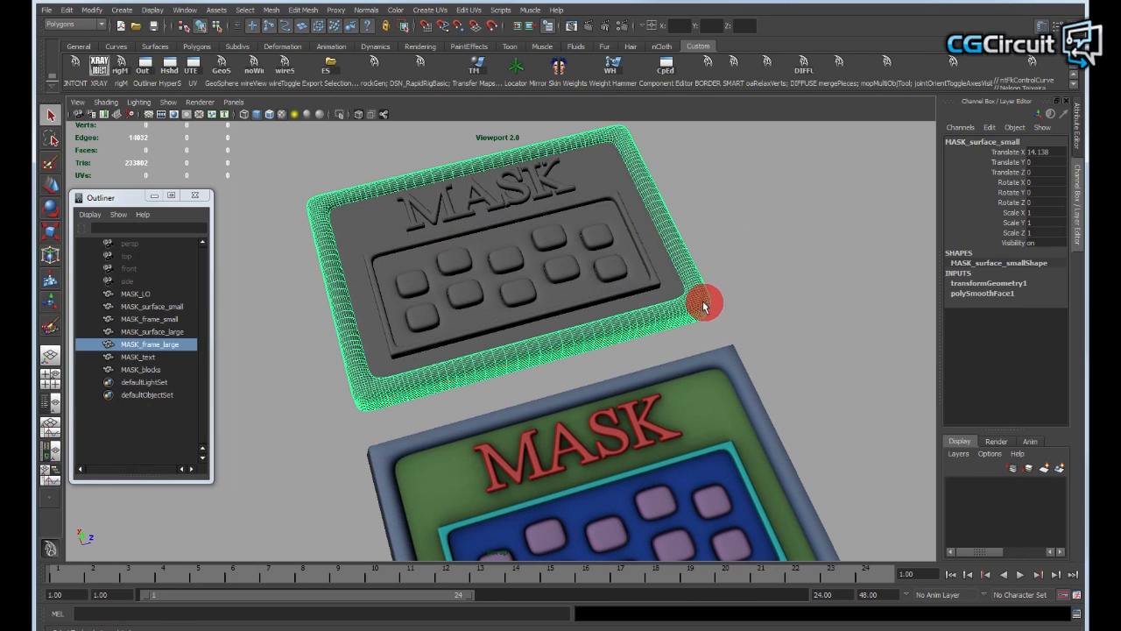
click(633, 278)
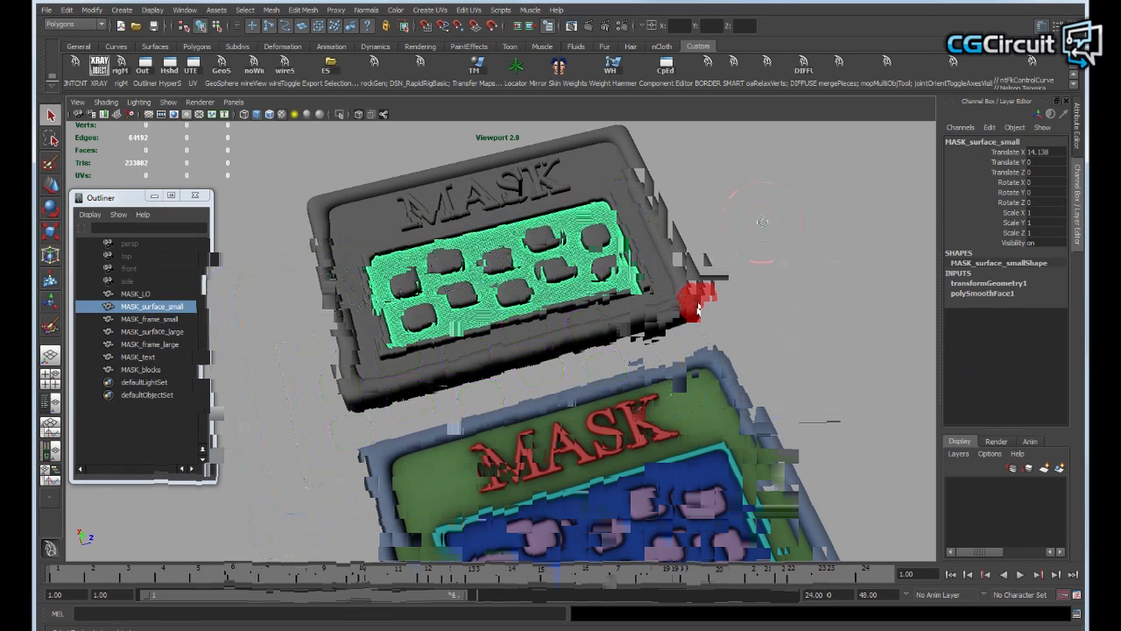
alt+drag(756, 209, 752, 210)
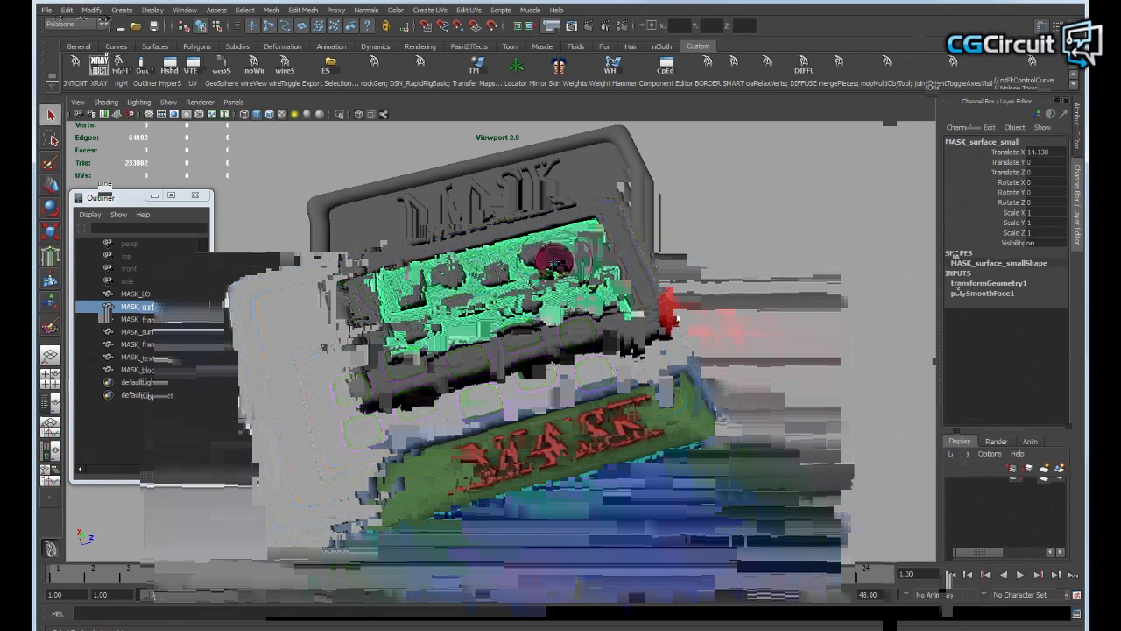
alt+drag(687, 189, 690, 190)
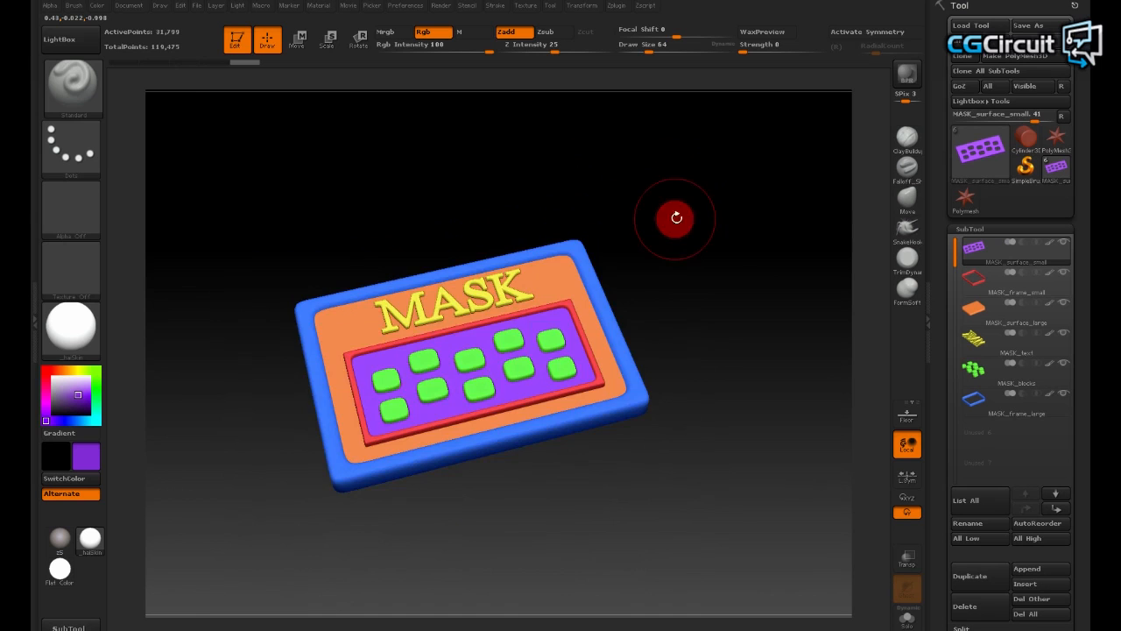
Step: Switch to ZBrush and make MASK_frame_large the active subtool
drag(673, 218, 669, 263)
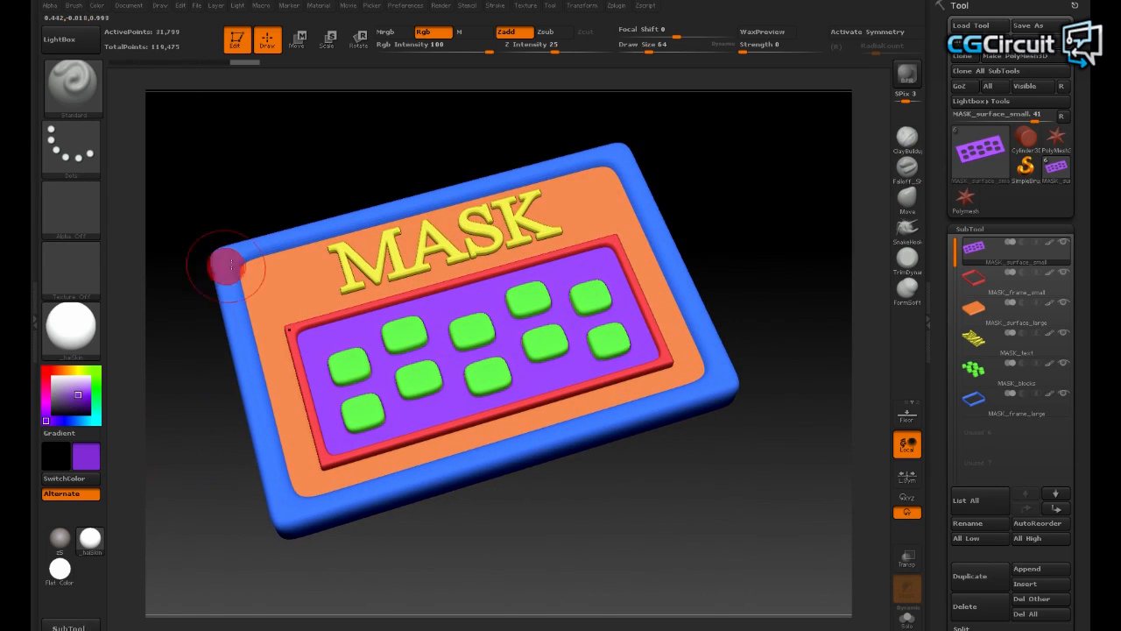
mouse_move(688, 155)
mouse_down()
mouse_move(543, 204)
mouse_move(770, 220)
mouse_move(686, 196)
mouse_move(833, 203)
mouse_move(814, 198)
mouse_move(835, 190)
mouse_move(799, 195)
mouse_move(789, 217)
mouse_up()
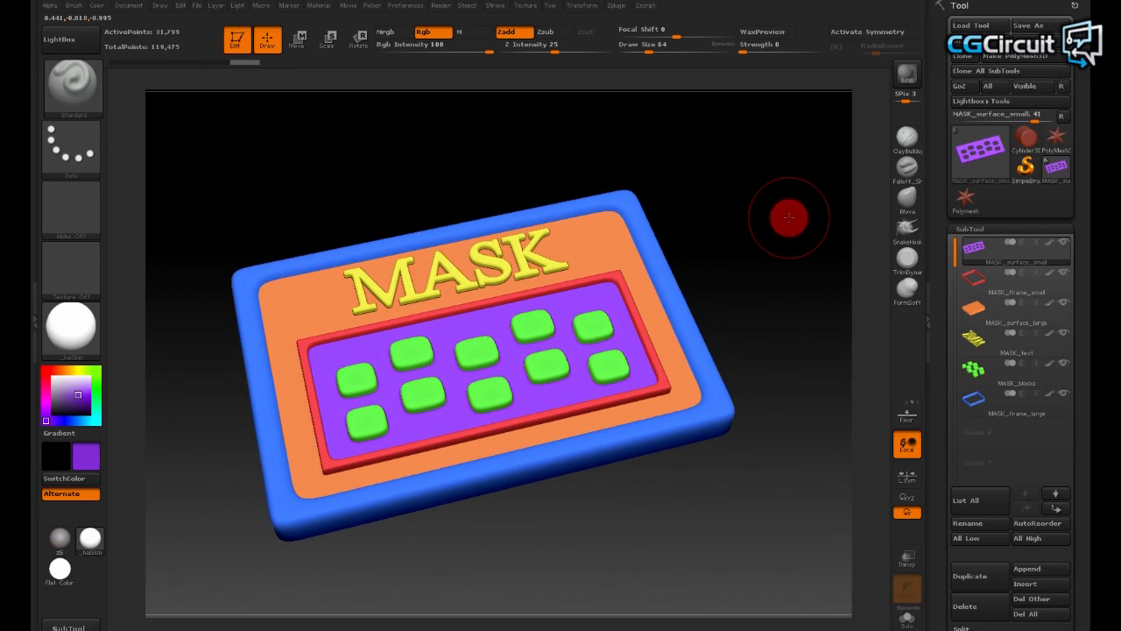
mouse_move(788, 217)
mouse_down()
mouse_move(576, 220)
mouse_move(605, 164)
mouse_up()
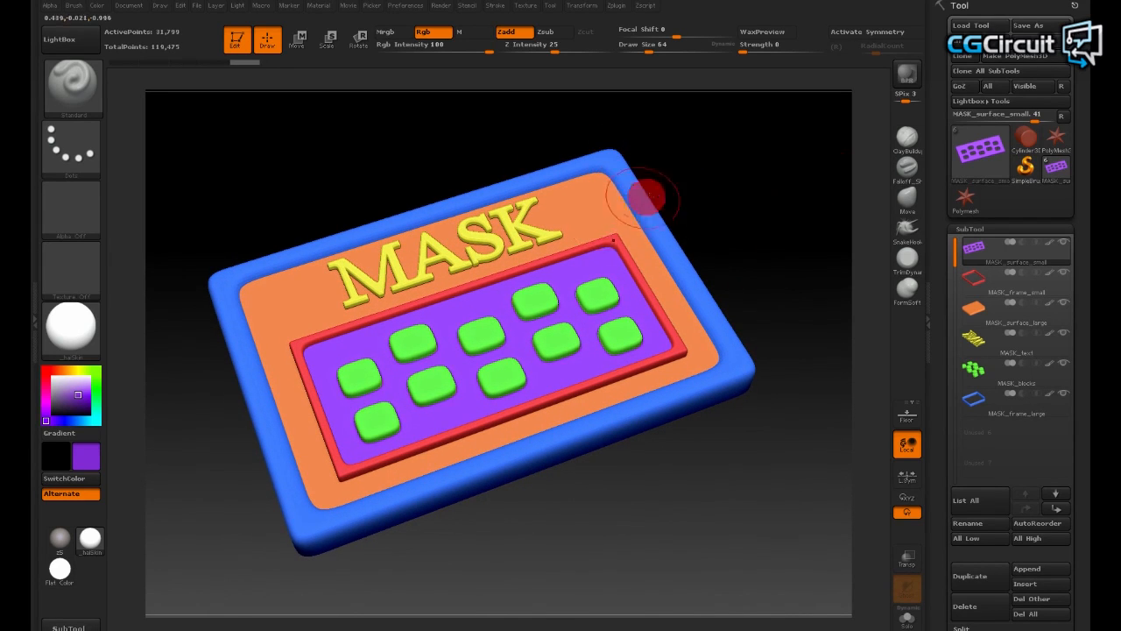
drag(821, 170, 777, 255)
drag(785, 247, 863, 285)
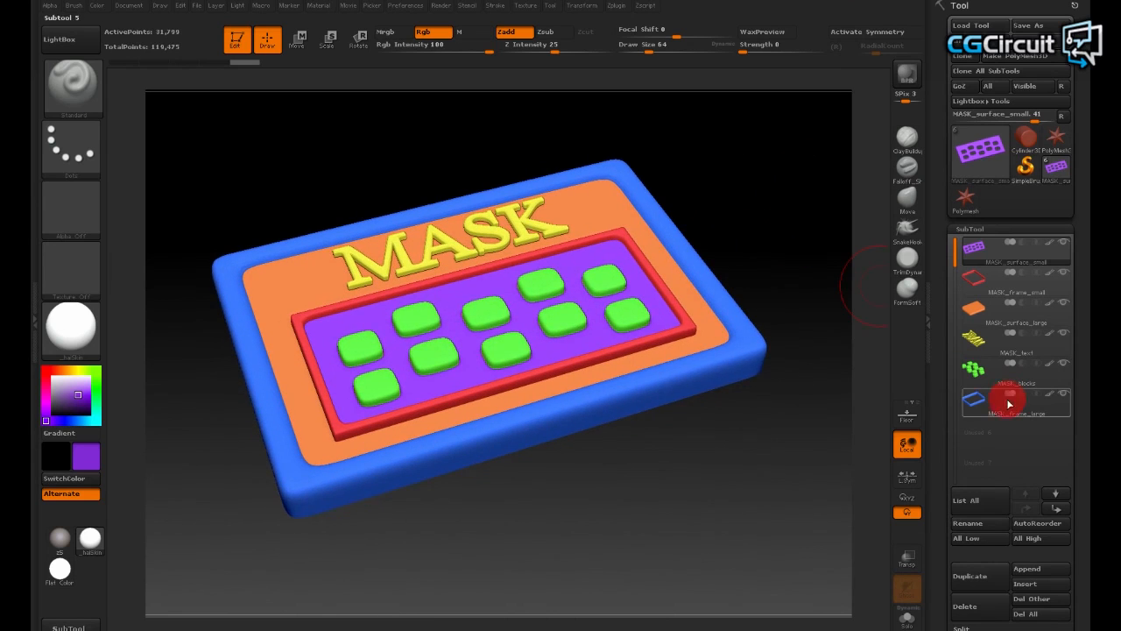
click(979, 404)
alt+drag(812, 215, 806, 233)
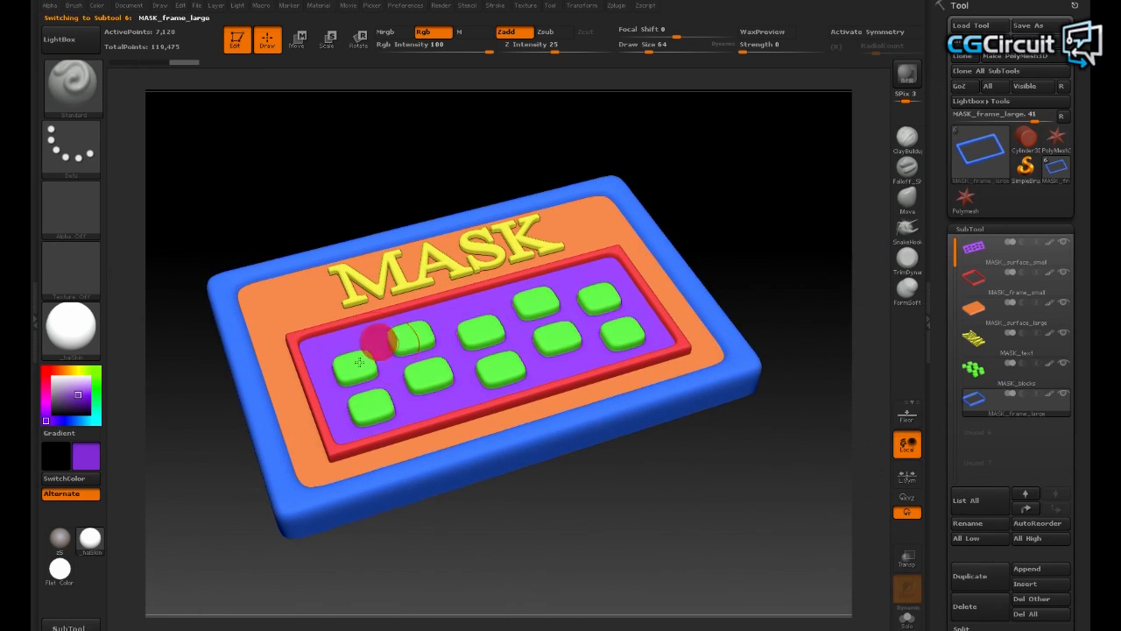
Step: Turn off Zadd and keep only Rgb enabled so the Standard brush paints colour without sculpting
drag(804, 190, 563, 437)
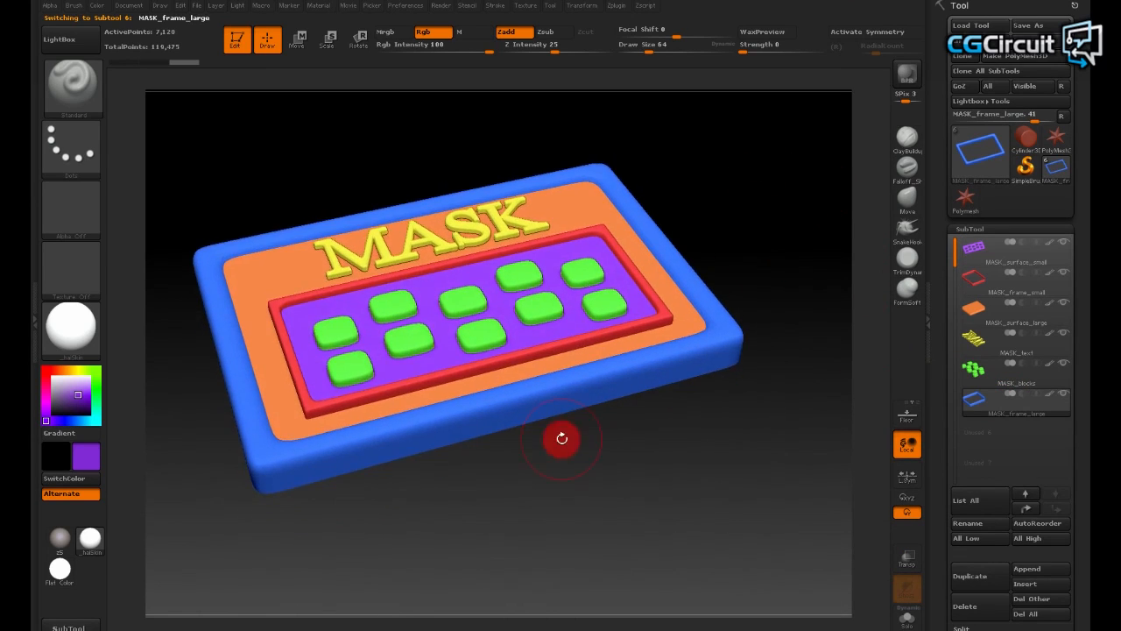
drag(434, 435, 296, 464)
key(ctrl+z)
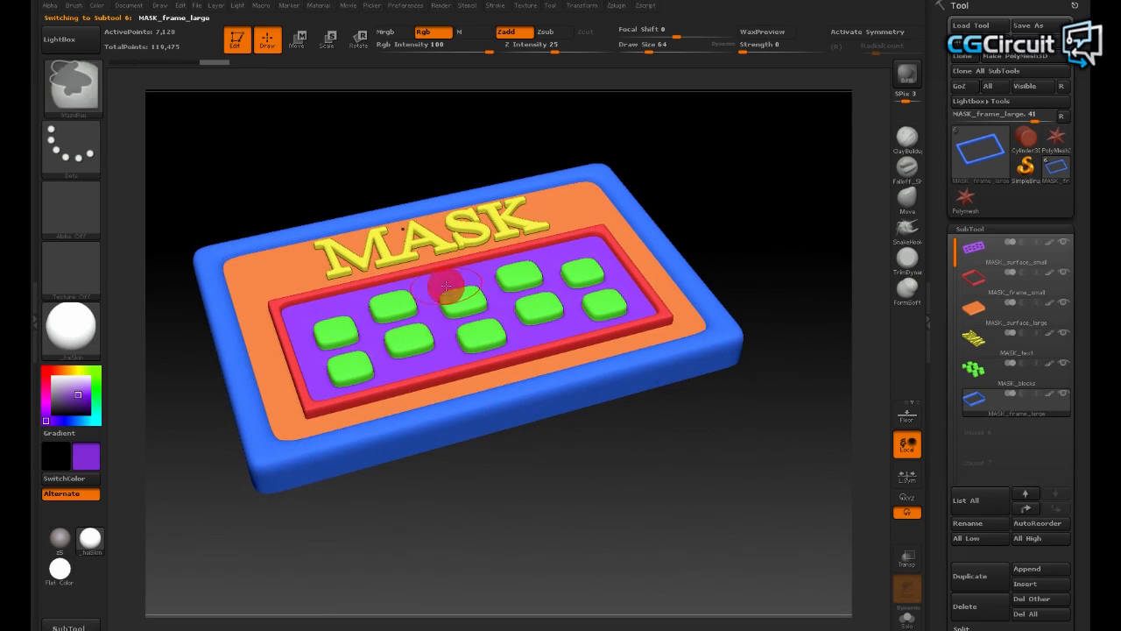
click(537, 33)
drag(671, 117, 432, 74)
click(426, 33)
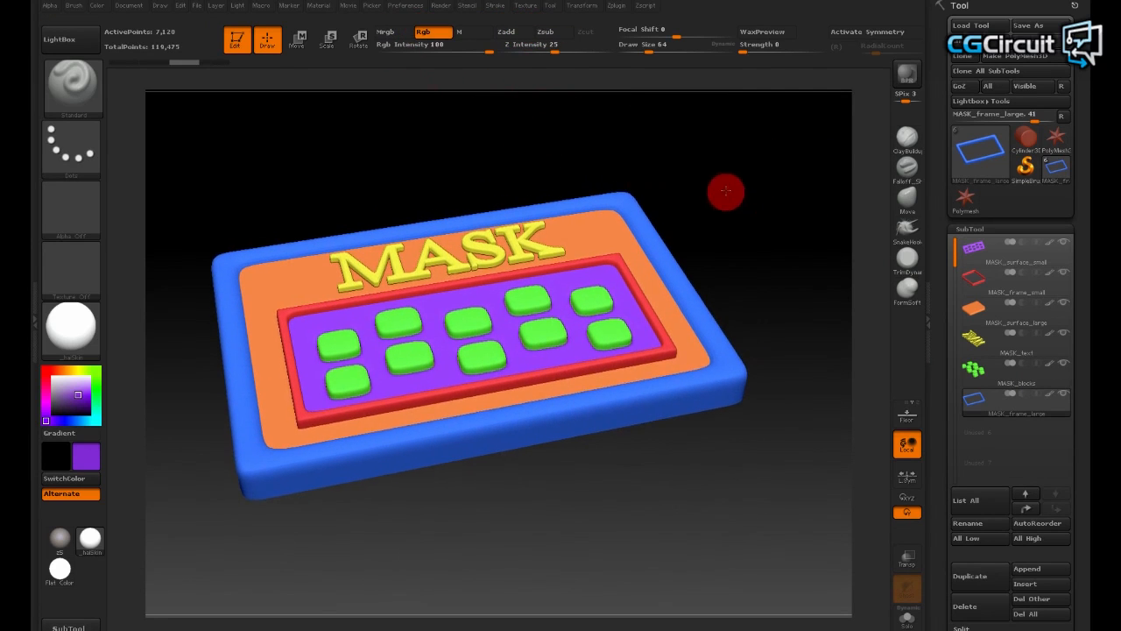
Step: Paint purple by hand with the Standard brush around part of the large outer frame
drag(726, 195, 750, 190)
mouse_move(526, 431)
mouse_down()
mouse_move(342, 453)
mouse_move(649, 446)
mouse_move(561, 414)
mouse_up()
drag(219, 396, 244, 465)
mouse_move(729, 354)
mouse_down()
mouse_move(734, 377)
mouse_move(744, 275)
mouse_move(701, 254)
mouse_move(671, 263)
mouse_move(750, 217)
mouse_move(713, 228)
mouse_move(724, 240)
mouse_move(568, 473)
mouse_up()
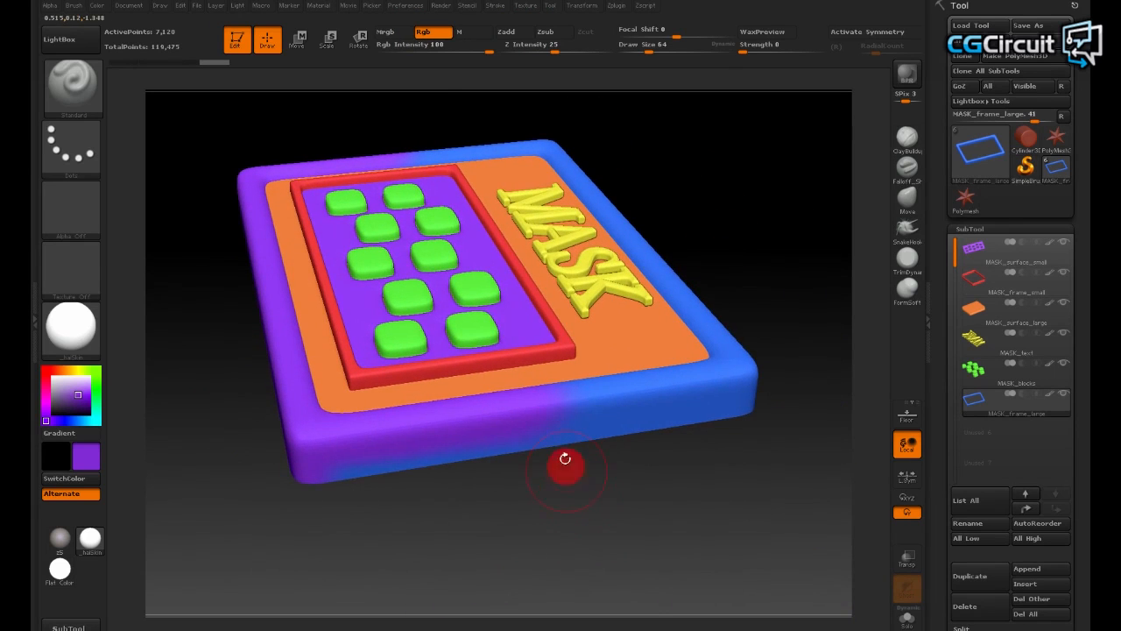
drag(633, 508, 577, 440)
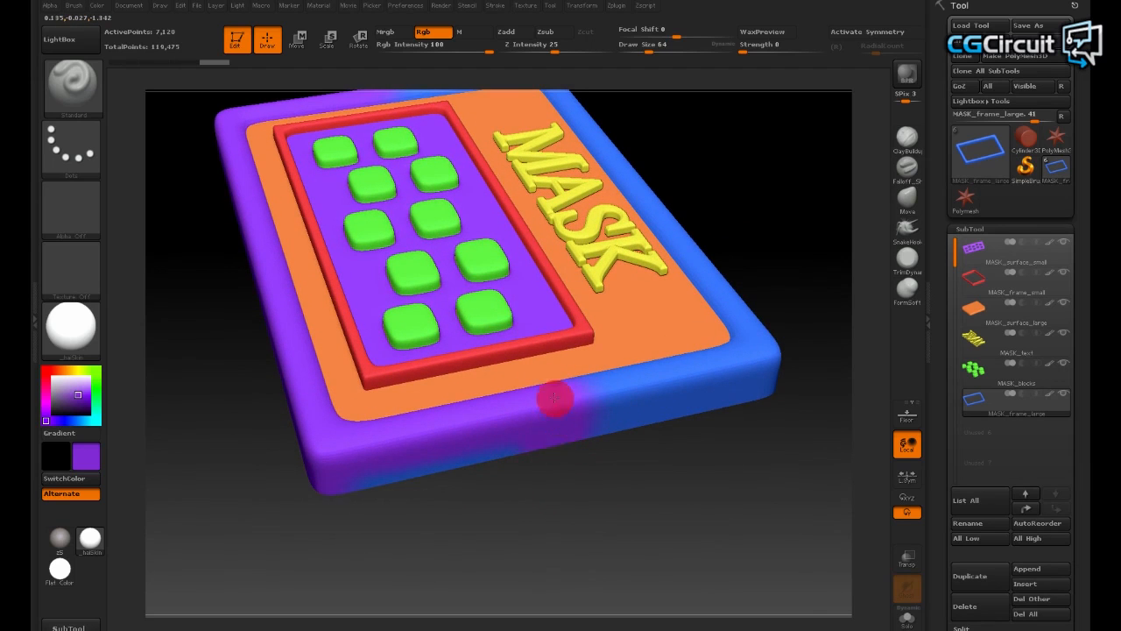
drag(311, 486, 680, 401)
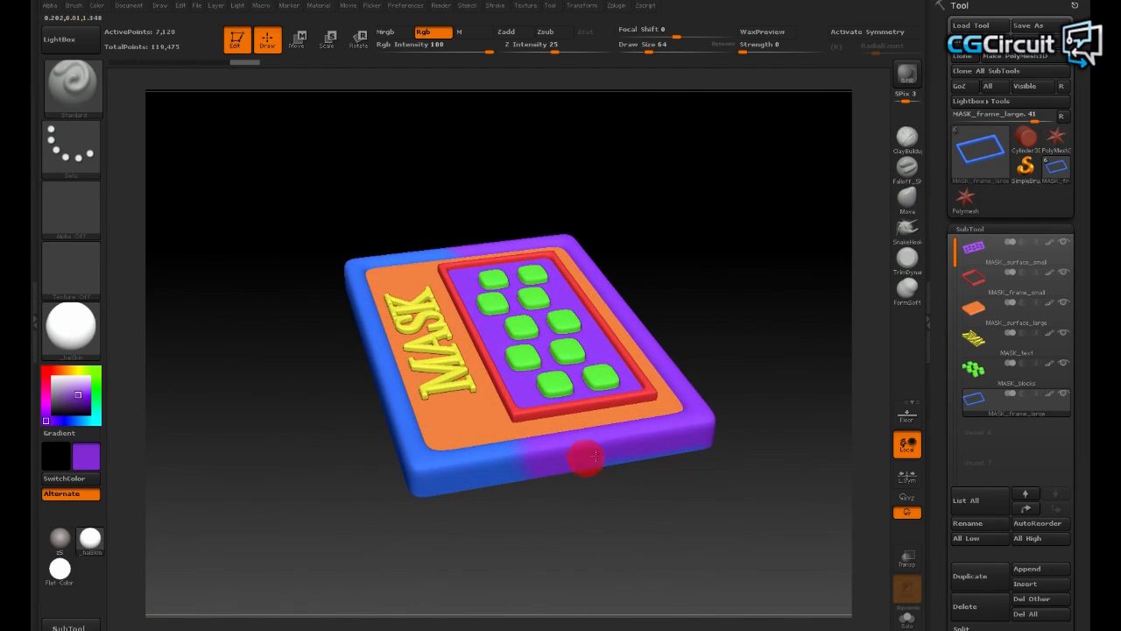
drag(676, 453, 750, 280)
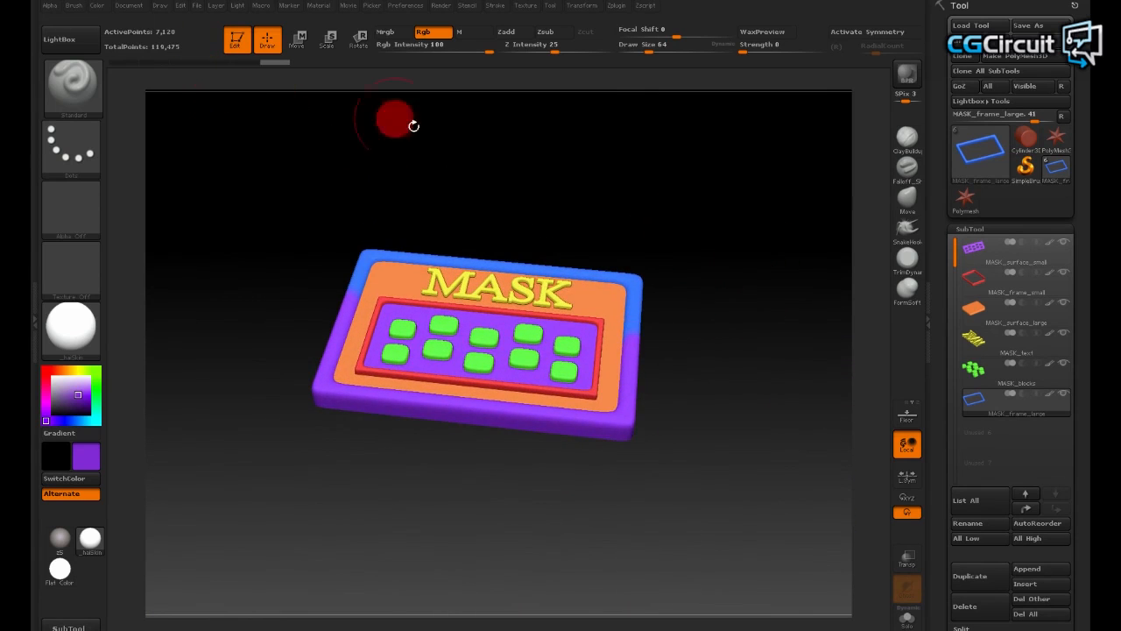
Step: Fill the entire large frame subtool with blue, R 44, G 95, B 215, using FillObject
drag(601, 187, 311, 83)
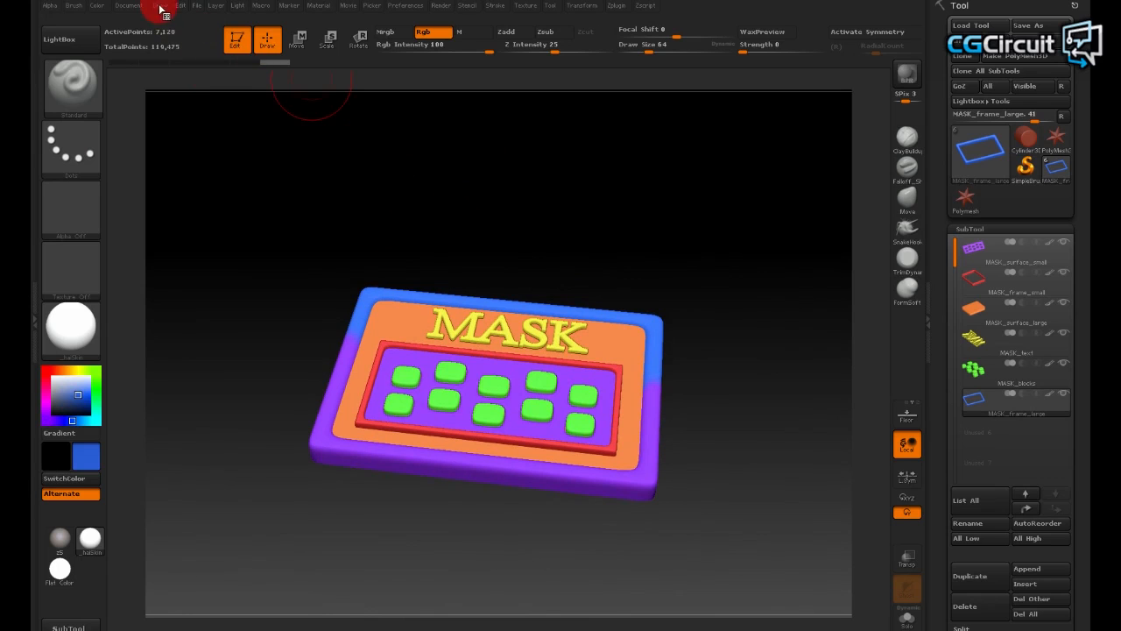
click(196, 7)
click(93, 7)
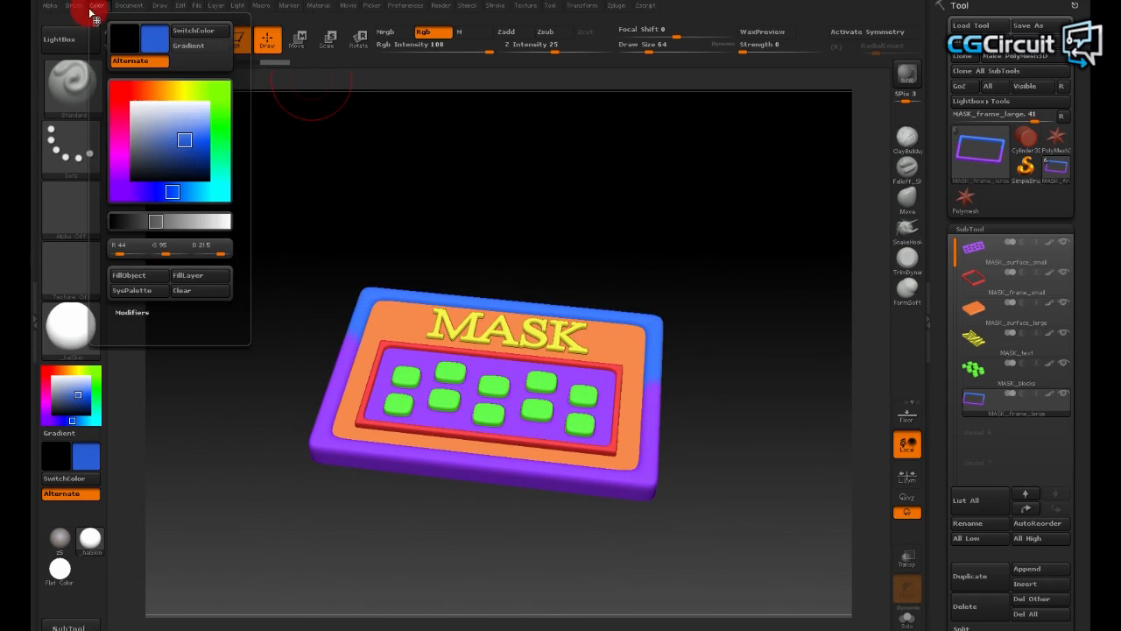
click(129, 274)
Step: Look over the filled frame, and switch to xNormal to view the low definition meshes list
drag(721, 218, 756, 223)
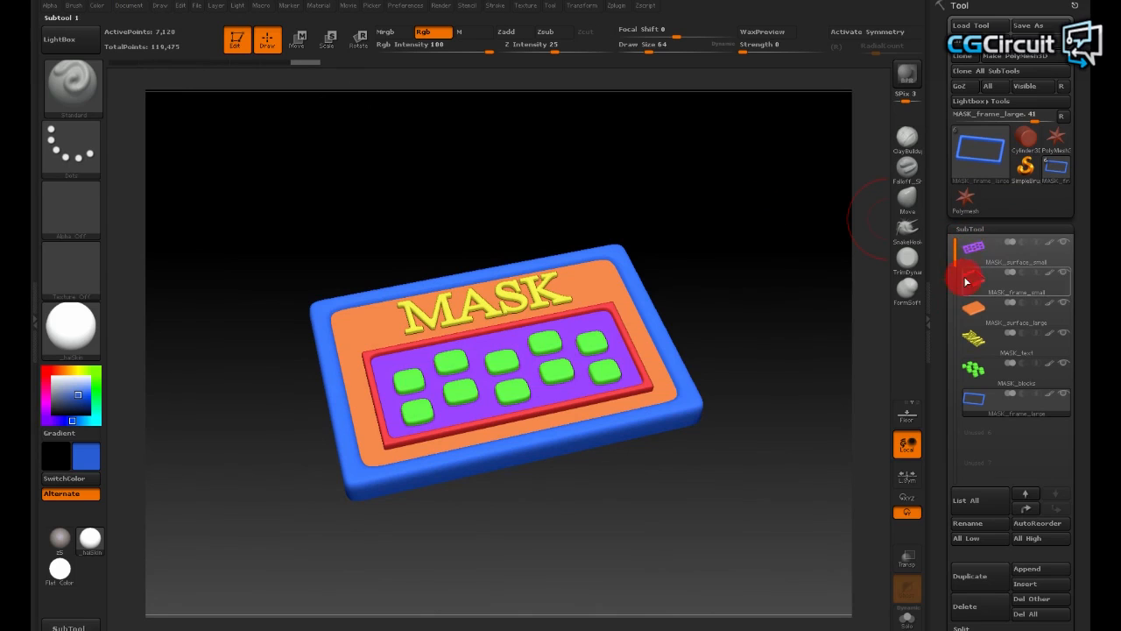
drag(726, 251, 731, 238)
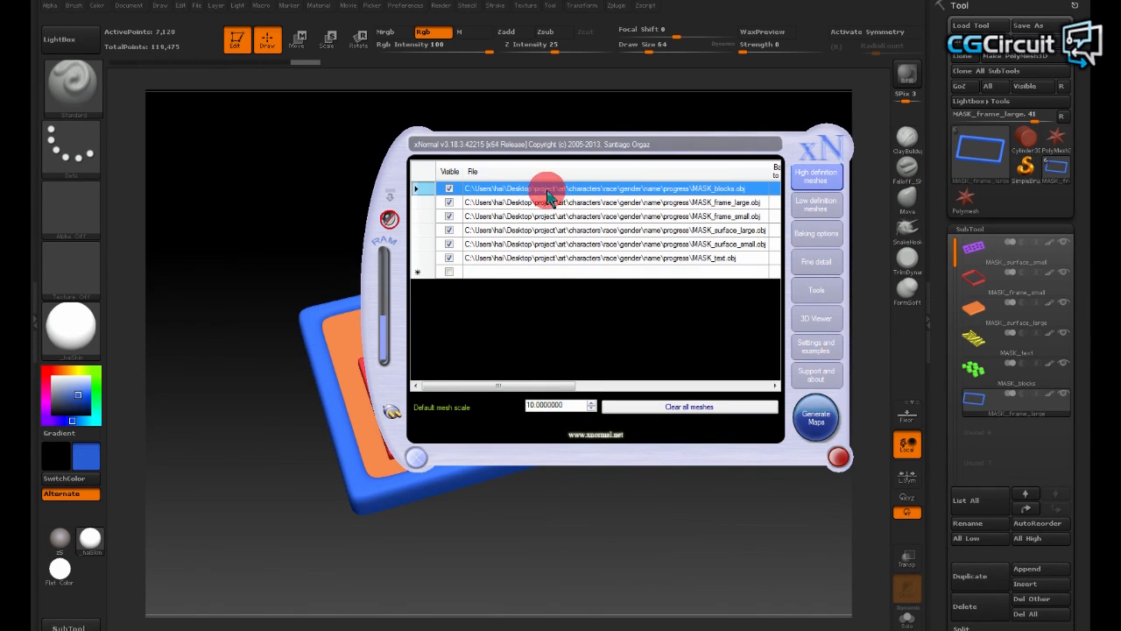
click(810, 208)
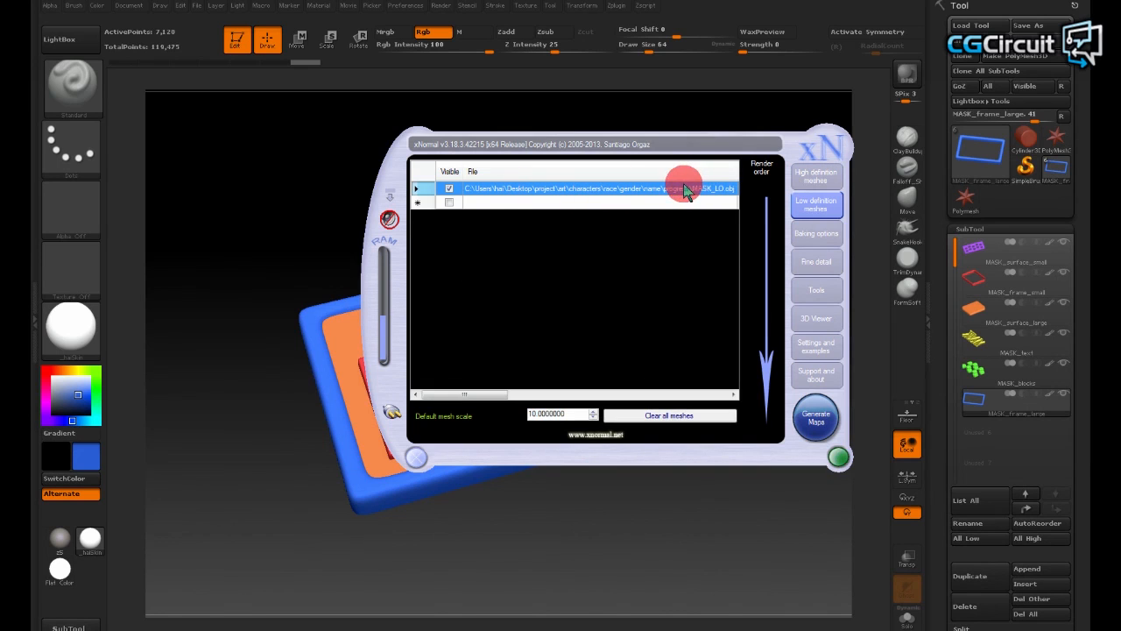
Step: Turn off Ignore per-vertex color for all six high definition meshes
click(818, 177)
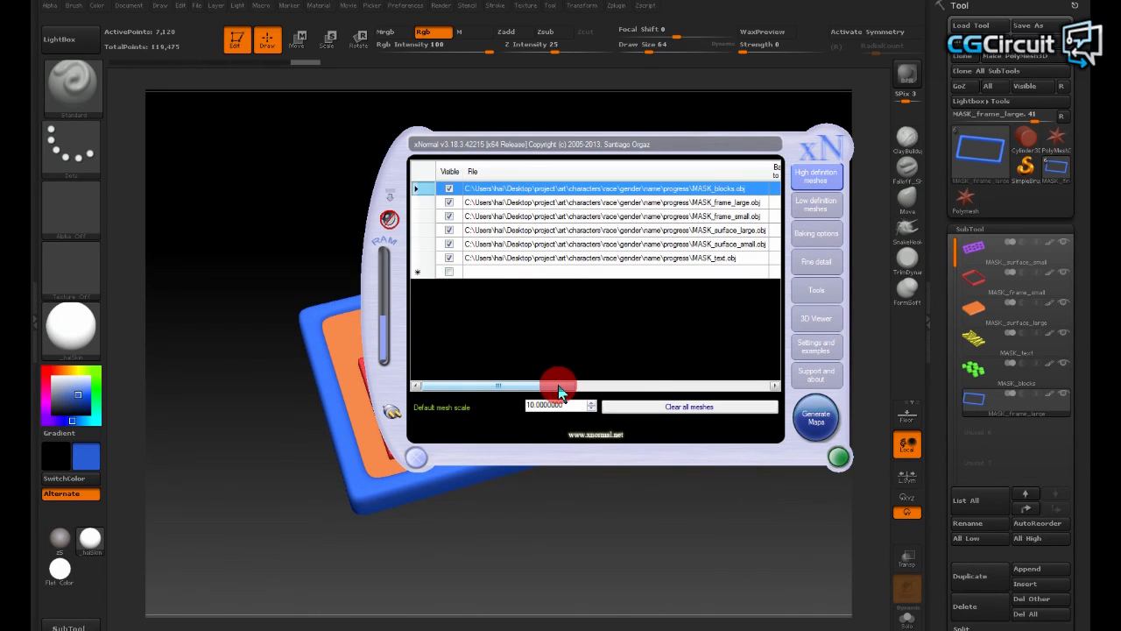
drag(559, 392, 711, 386)
click(676, 189)
click(676, 203)
click(676, 216)
click(676, 231)
click(676, 244)
click(675, 257)
drag(674, 392, 493, 386)
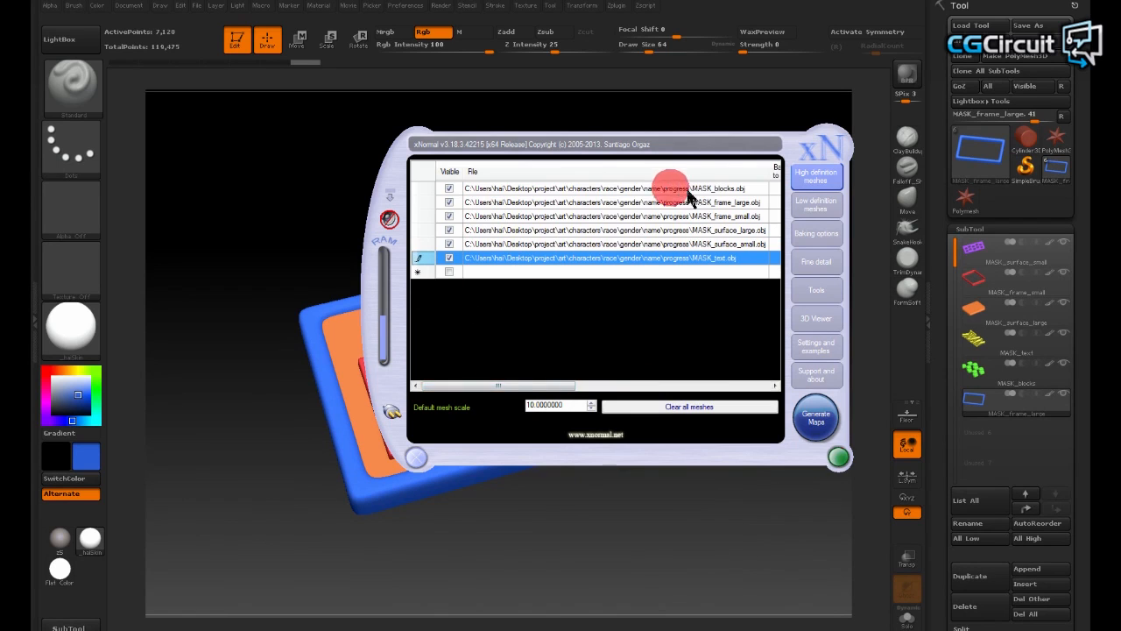
Step: Check the low definition mesh and the Bake highpoly's vertex colors options, and generate the 2048 x 2048 map
click(810, 207)
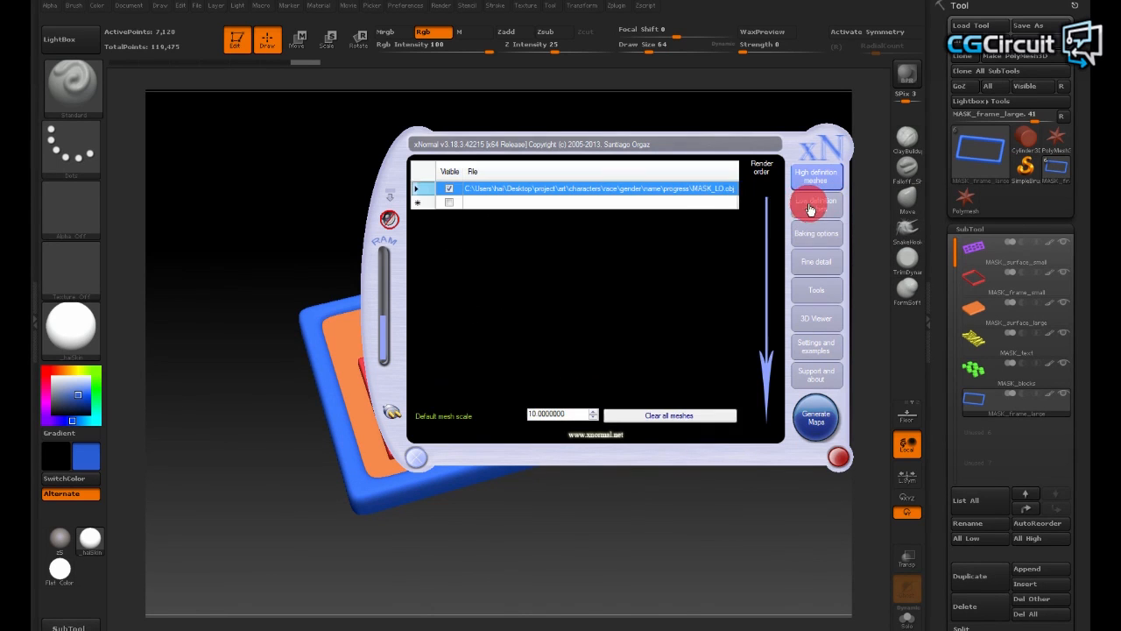
click(822, 242)
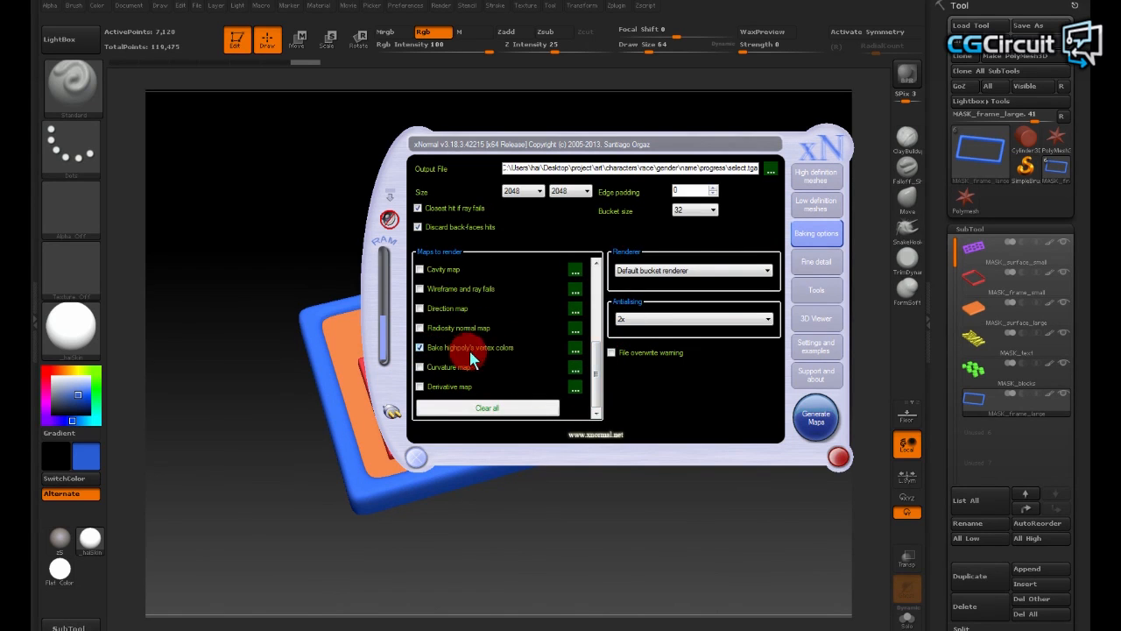
click(577, 352)
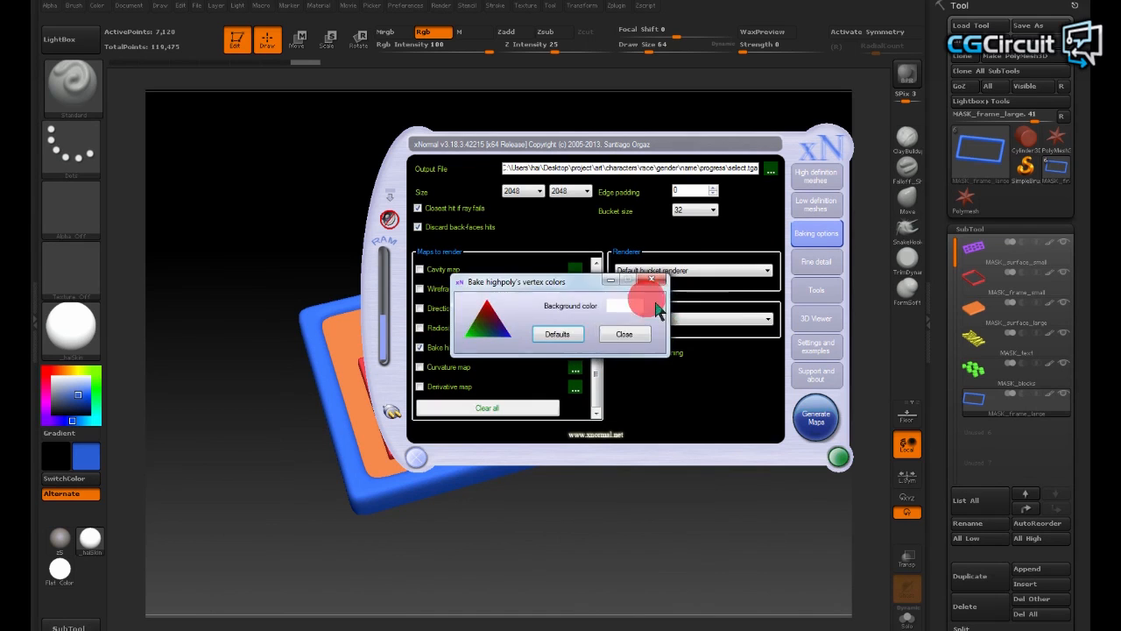
click(620, 331)
drag(599, 367, 599, 391)
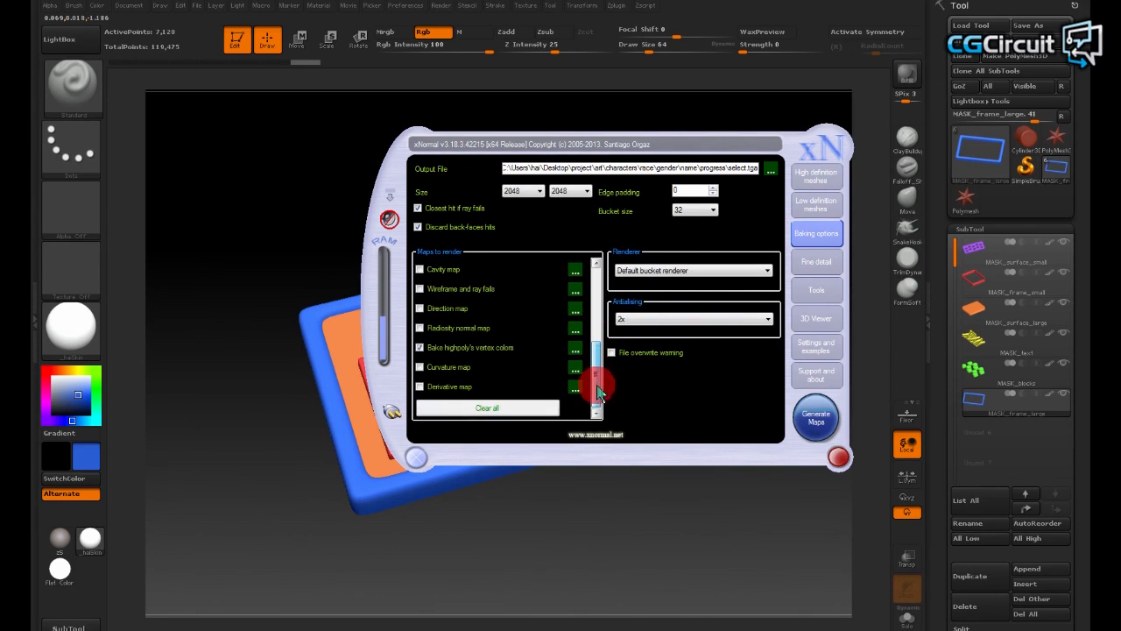
click(819, 420)
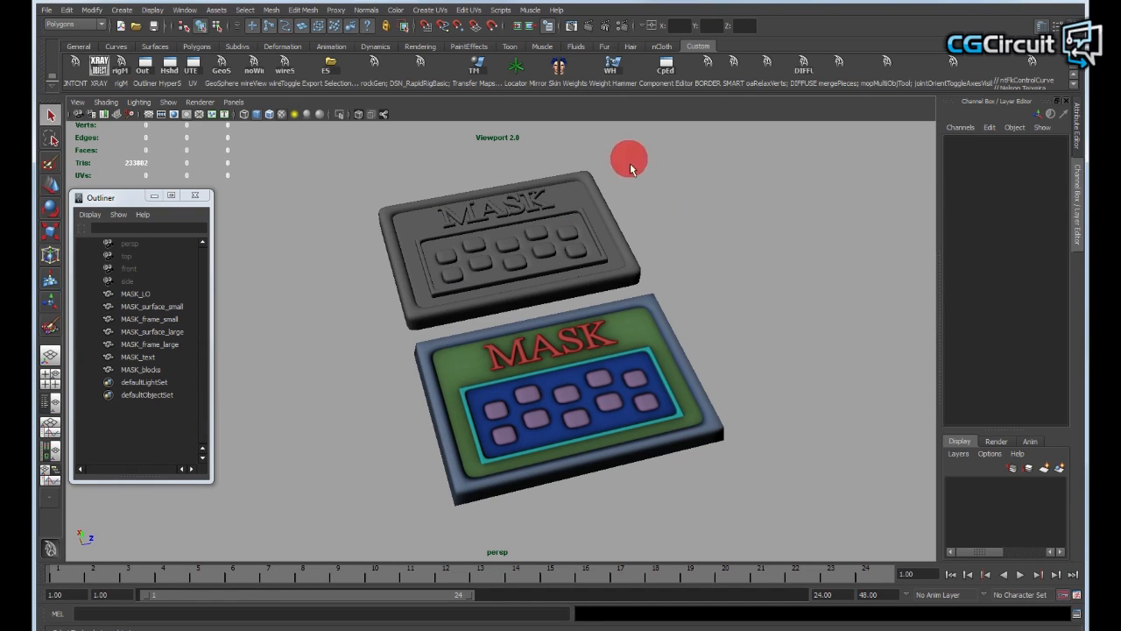
Step: Switch to Maya and examine the grey high-poly model next to the coloured low-poly model
alt+drag(773, 238, 650, 281)
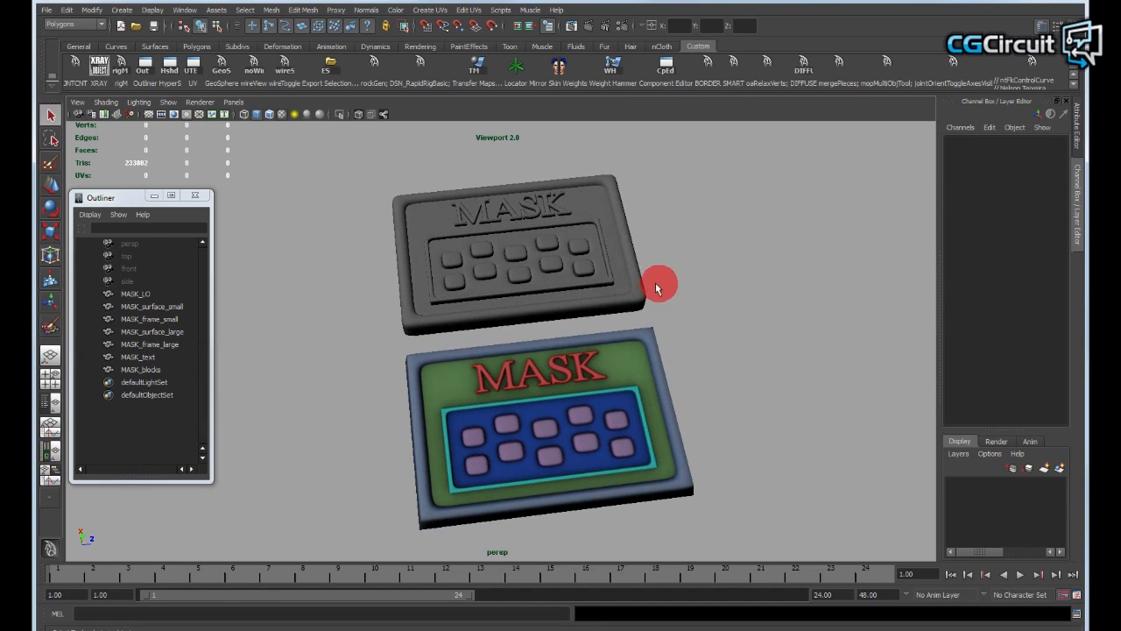
alt+right_drag(706, 234, 801, 254)
alt+drag(802, 254, 640, 249)
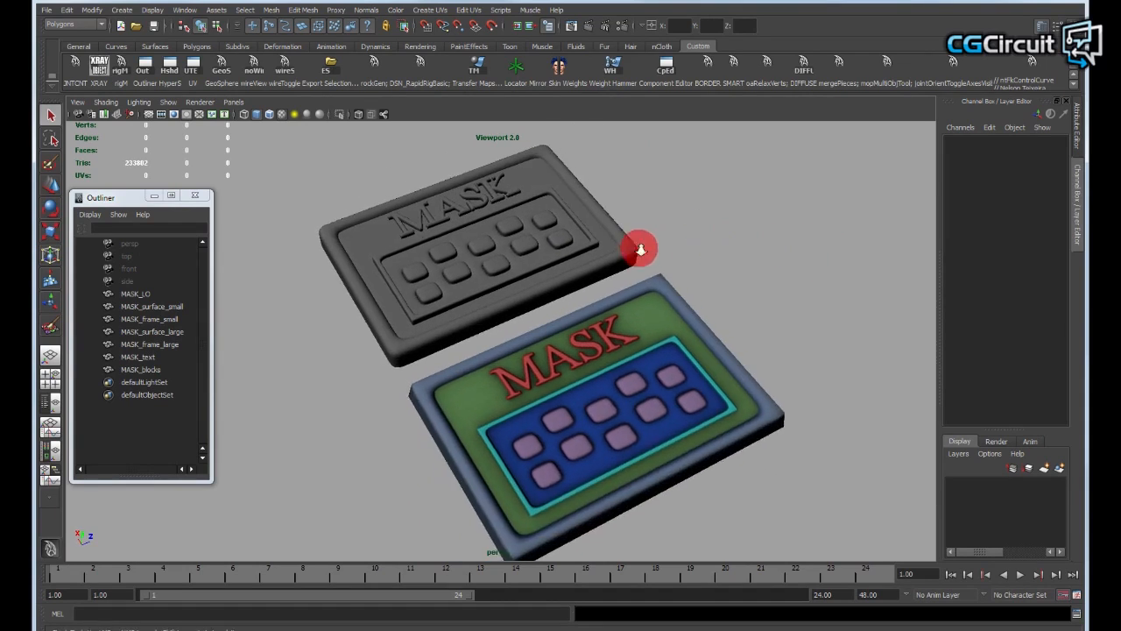
alt+right_drag(641, 249, 683, 237)
click(656, 226)
alt+middle_drag(619, 221, 630, 248)
alt+drag(776, 246, 730, 233)
alt+right_drag(660, 218, 762, 235)
alt+drag(762, 235, 724, 245)
Step: Select the small and large surfaces, small and large frames, text and blocks one at a time to inspect each high-poly piece
click(152, 334)
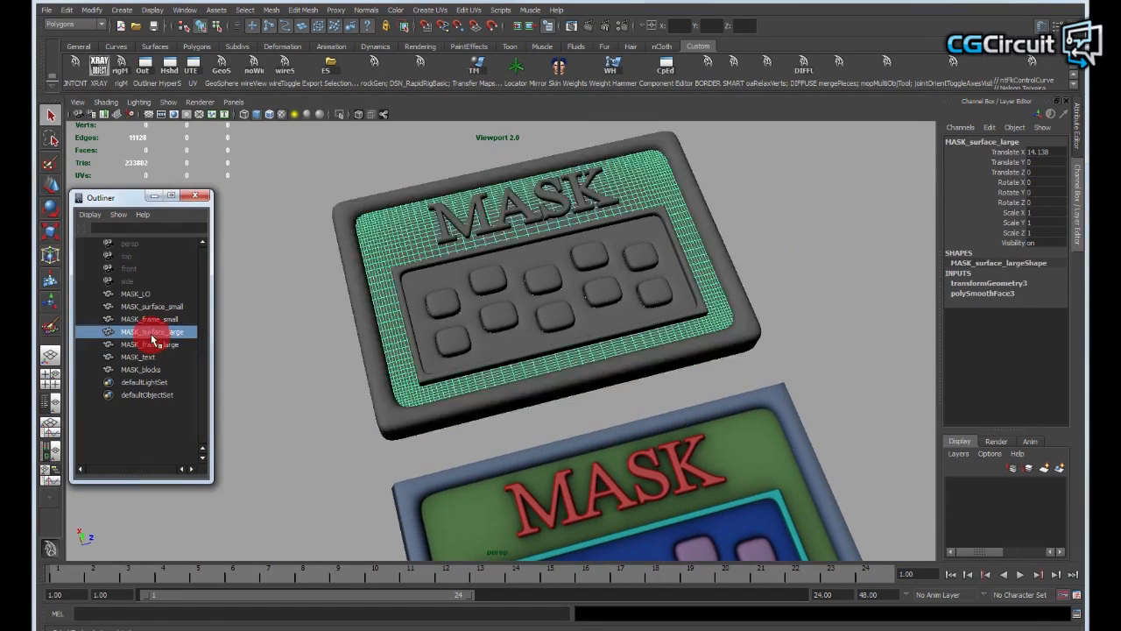
click(150, 319)
click(149, 306)
click(152, 332)
click(150, 344)
click(150, 356)
click(150, 369)
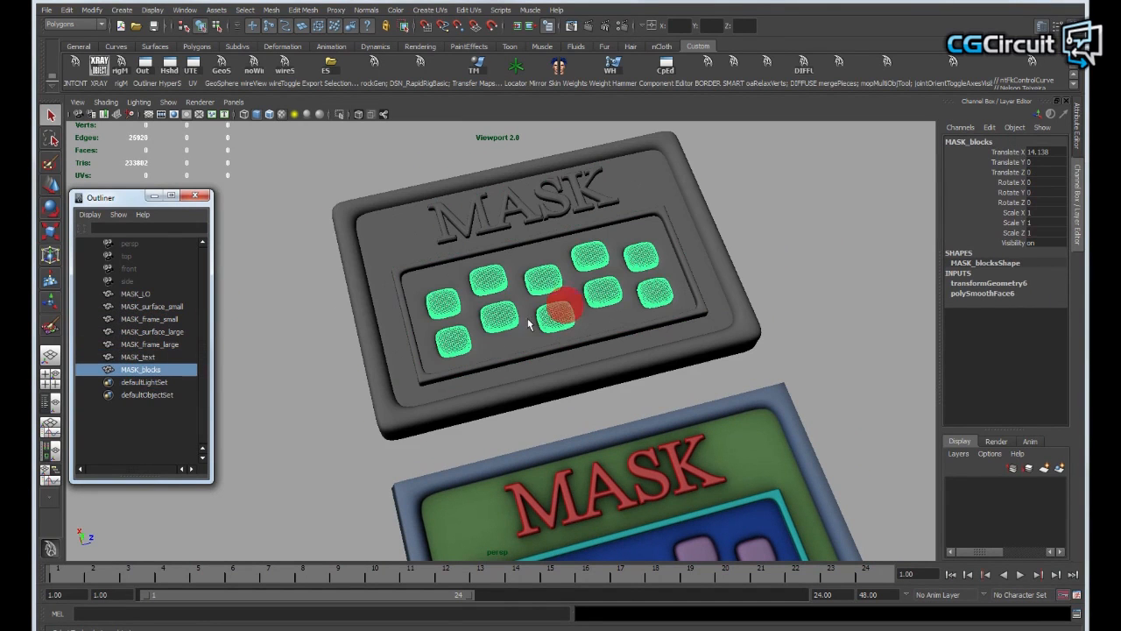
Step: Examine the high-poly model from several angles, selecting MASK_frame_large to see how its geometry is separated
mouse_move(854, 230)
alt+mouse_down()
mouse_move(833, 218)
mouse_move(763, 269)
mouse_move(702, 262)
mouse_move(718, 233)
mouse_move(756, 260)
mouse_move(534, 237)
mouse_move(689, 248)
mouse_move(606, 221)
mouse_move(675, 250)
mouse_move(613, 235)
alt+mouse_up()
click(806, 243)
mouse_move(708, 254)
alt+mouse_down()
mouse_move(481, 233)
mouse_move(728, 376)
mouse_move(722, 354)
alt+mouse_up()
mouse_move(601, 330)
alt+mouse_down()
mouse_move(773, 328)
mouse_move(808, 316)
mouse_move(393, 388)
mouse_move(686, 183)
alt+mouse_up()
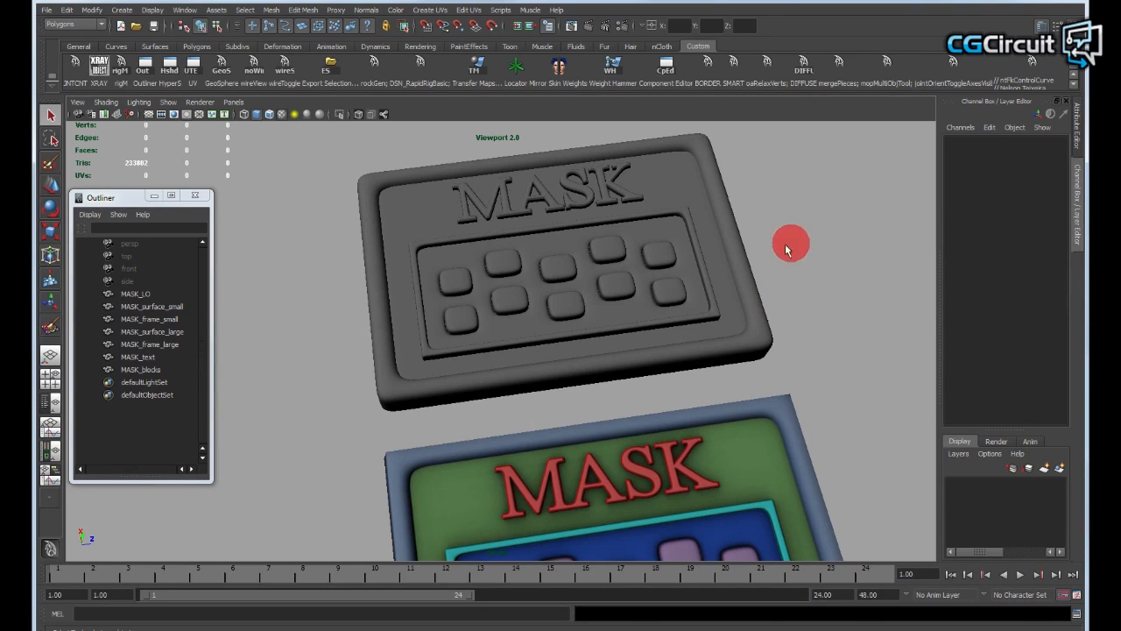
alt+drag(813, 256, 847, 256)
click(752, 268)
alt+drag(748, 266, 671, 262)
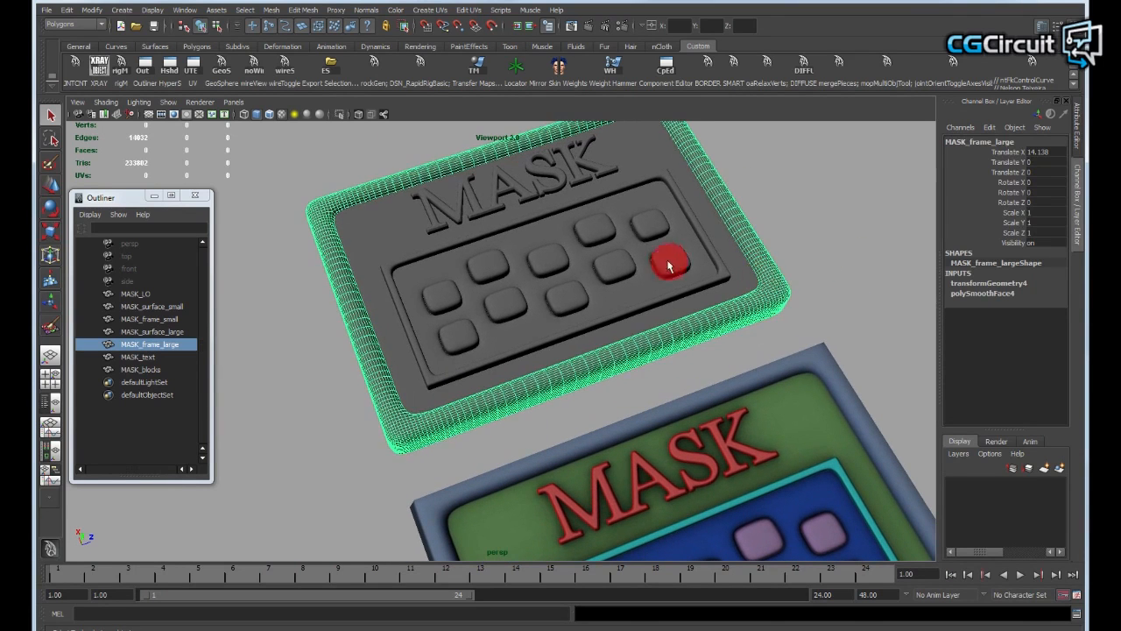
click(668, 222)
drag(664, 188, 664, 177)
click(777, 172)
alt+right_drag(776, 172, 660, 222)
alt+drag(661, 223, 651, 248)
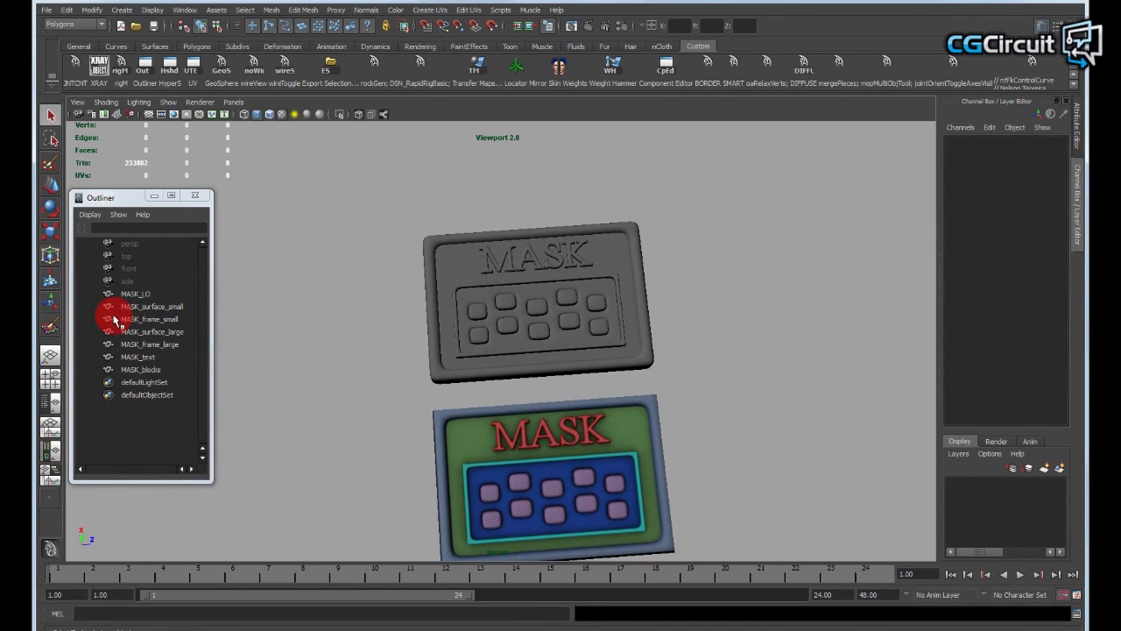
Step: Select all six high-poly pieces together, compare them with the low-poly model, and clear the selection
drag(141, 309, 147, 358)
alt+drag(663, 280, 568, 256)
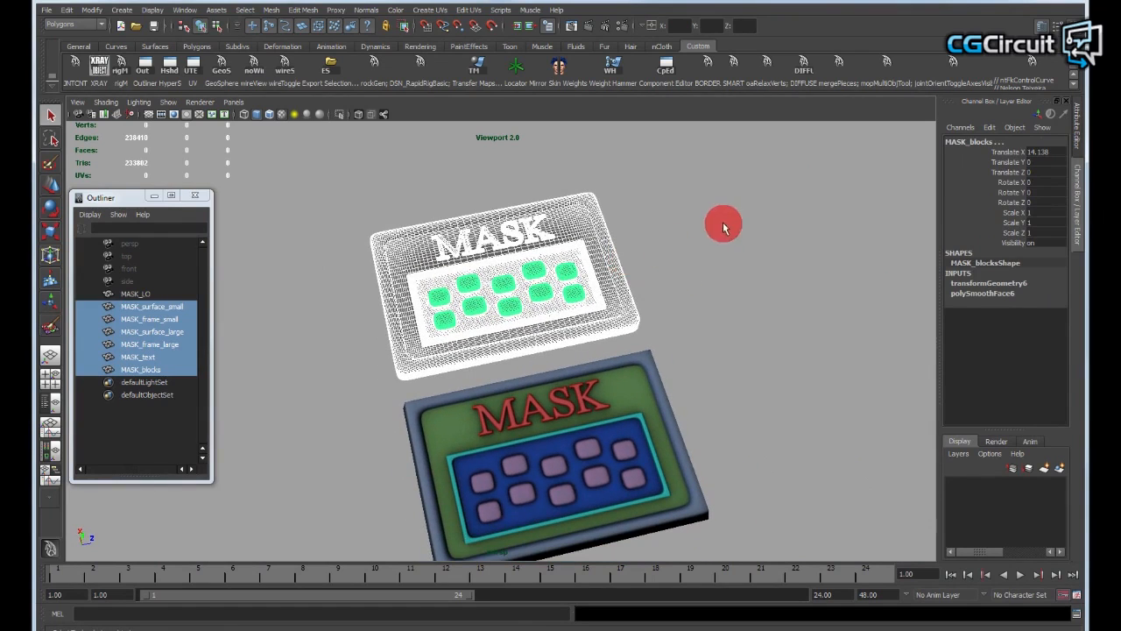
alt+middle_drag(694, 246, 699, 233)
alt+right_drag(698, 233, 742, 245)
alt+middle_drag(742, 246, 749, 235)
alt+right_drag(749, 235, 736, 239)
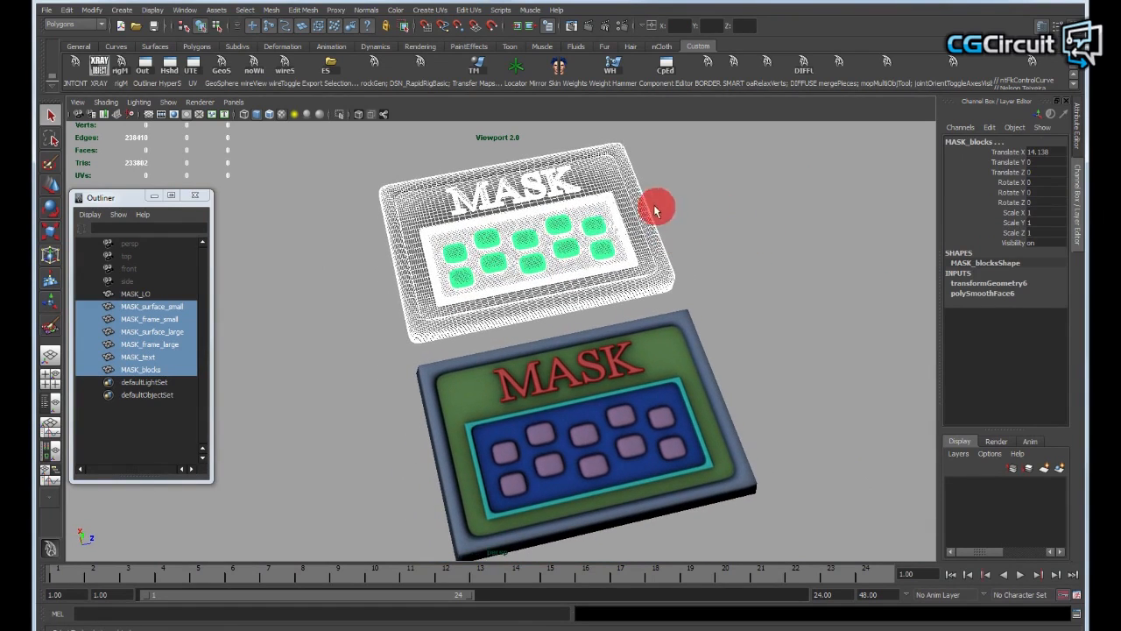
click(775, 263)
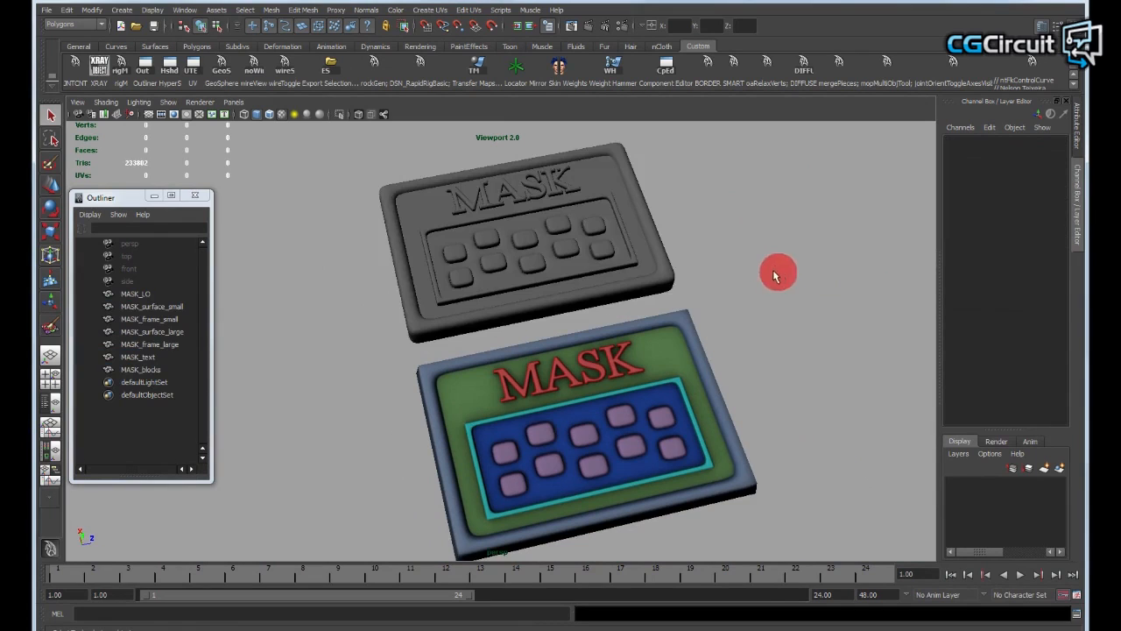
scroll(710, 266, down, 2)
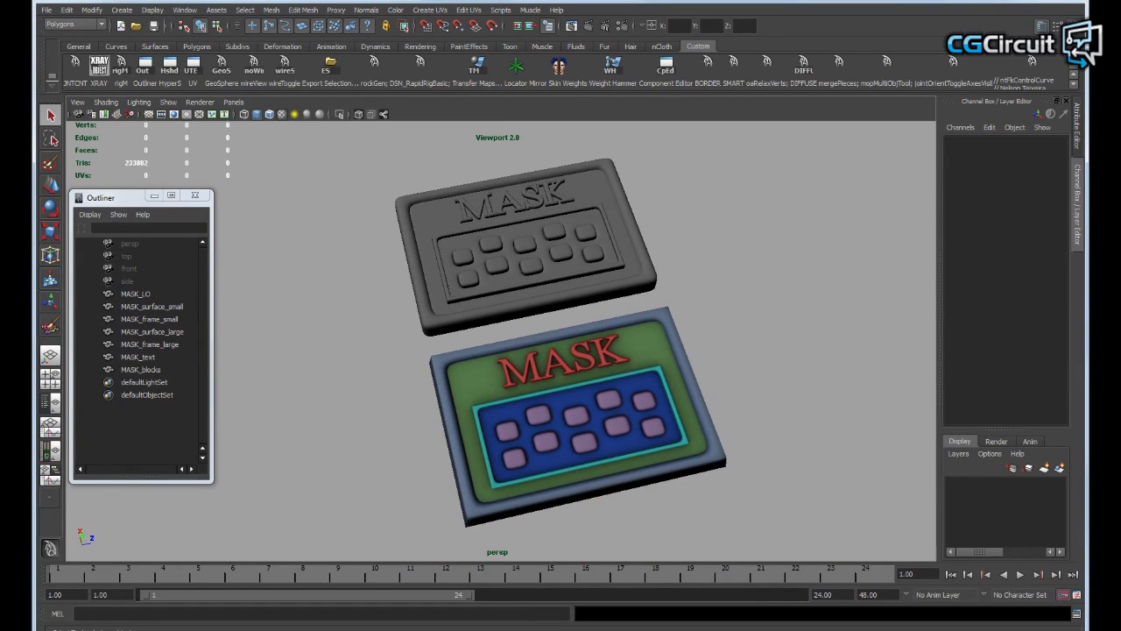
Step: Switch to xNormal and turn on Ignore per-vertex color for all six high definition meshes
key(alt+Tab)
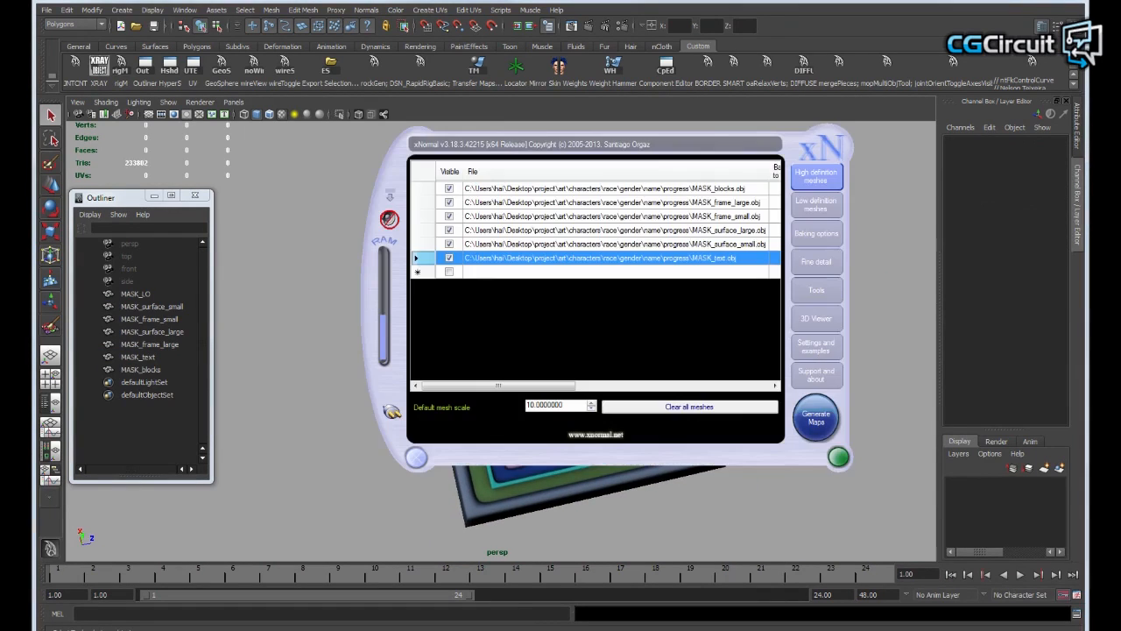
drag(584, 145, 575, 145)
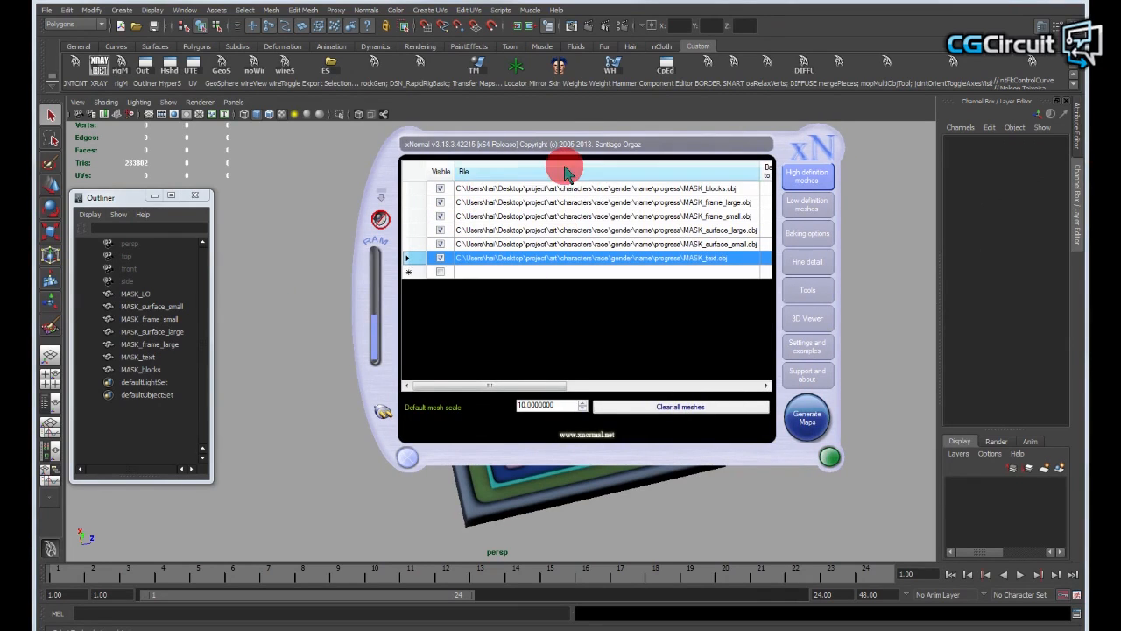
drag(652, 146, 713, 158)
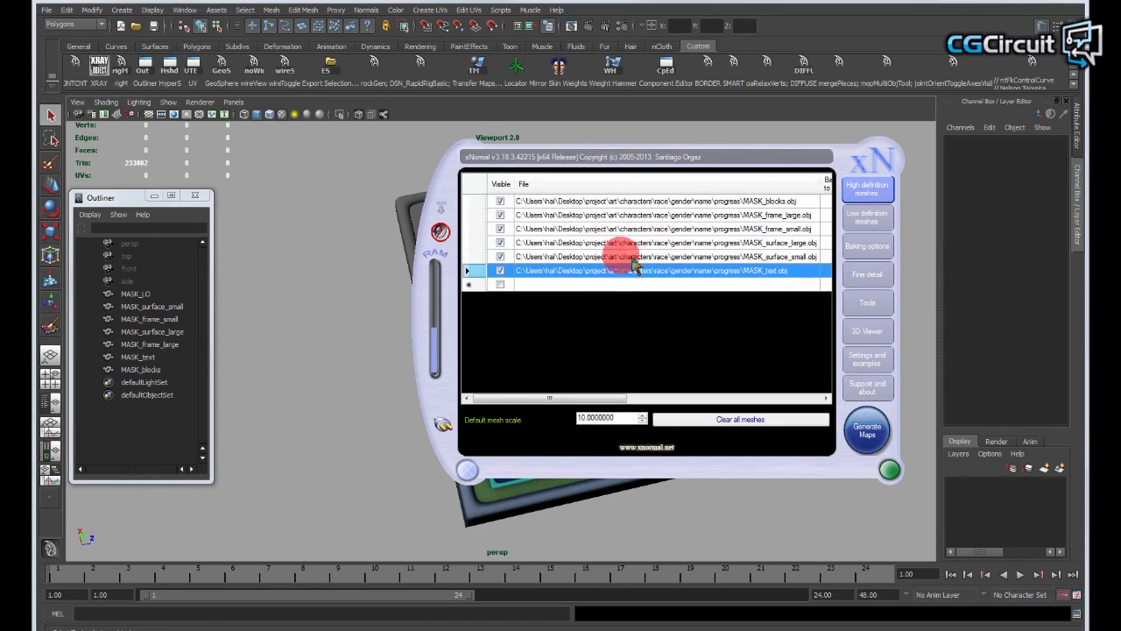
drag(596, 155, 641, 157)
click(677, 175)
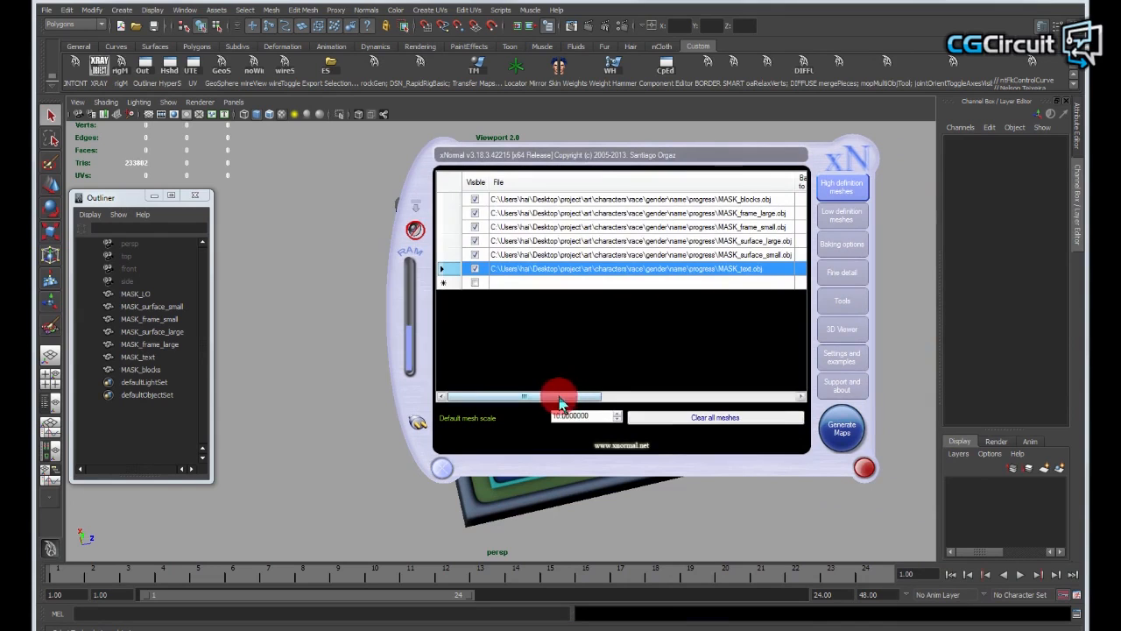
drag(560, 401, 799, 390)
click(611, 282)
drag(683, 401, 728, 394)
click(620, 209)
click(612, 213)
click(611, 226)
click(611, 240)
click(612, 254)
click(612, 268)
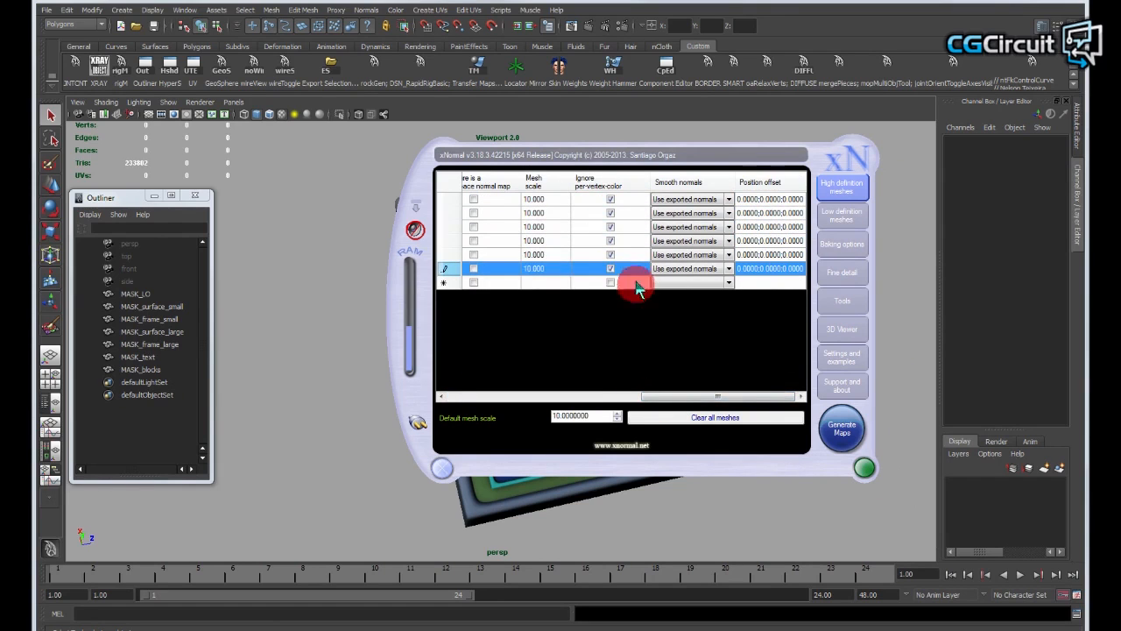
drag(722, 396, 533, 293)
Step: Check the Bake base texture options, keeping Write ObjectID if no texture enabled with a black background, and generate the map
click(699, 155)
drag(699, 155, 711, 154)
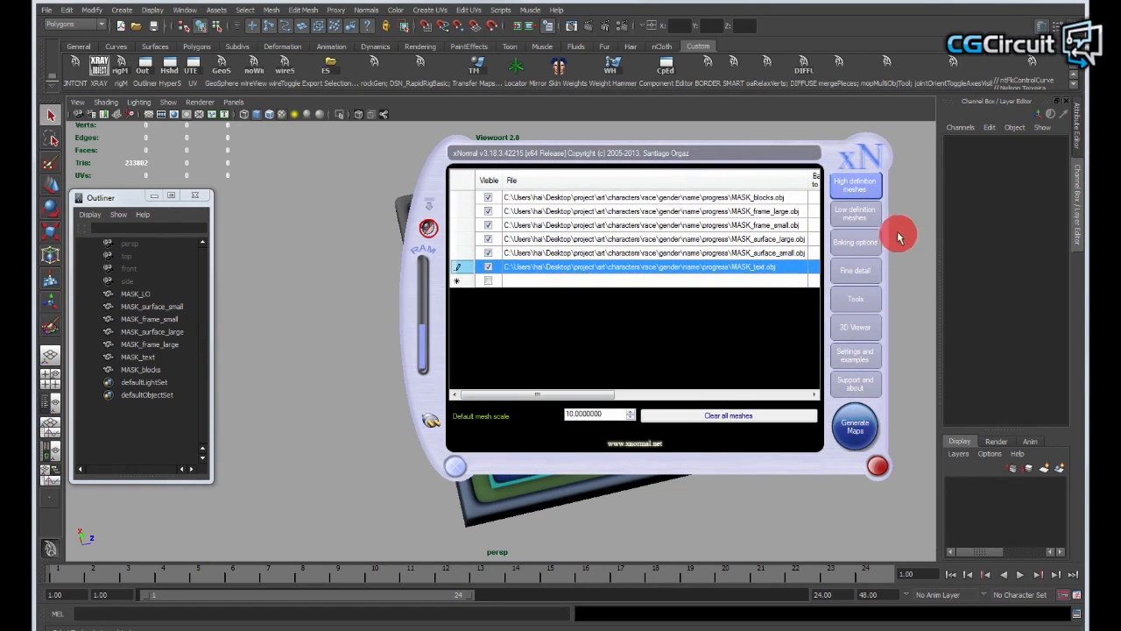
click(861, 217)
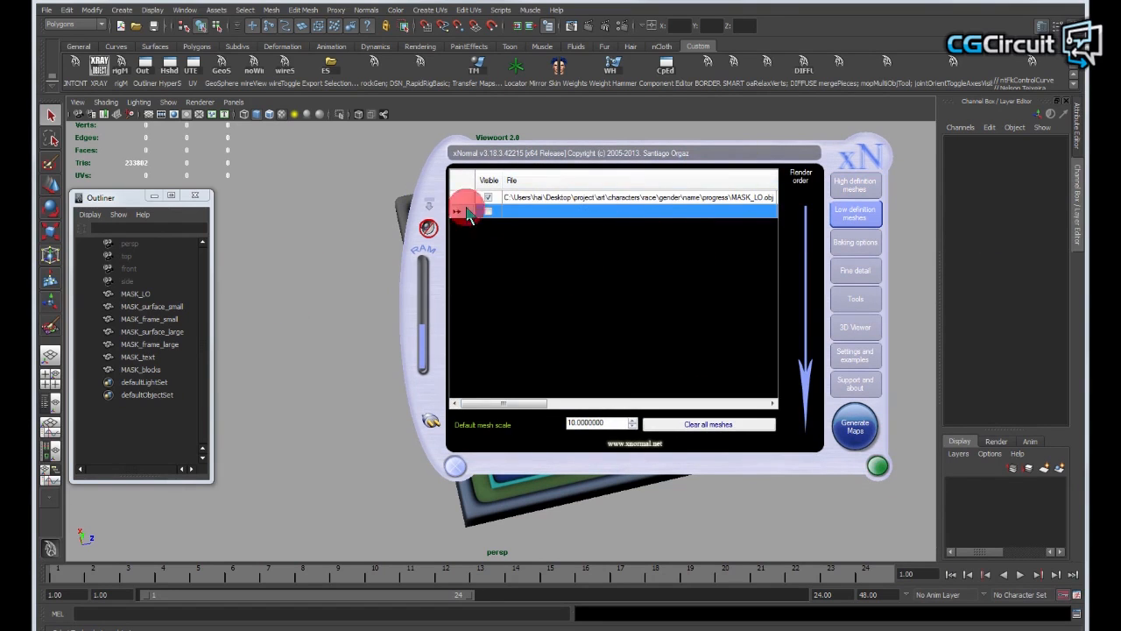
click(875, 249)
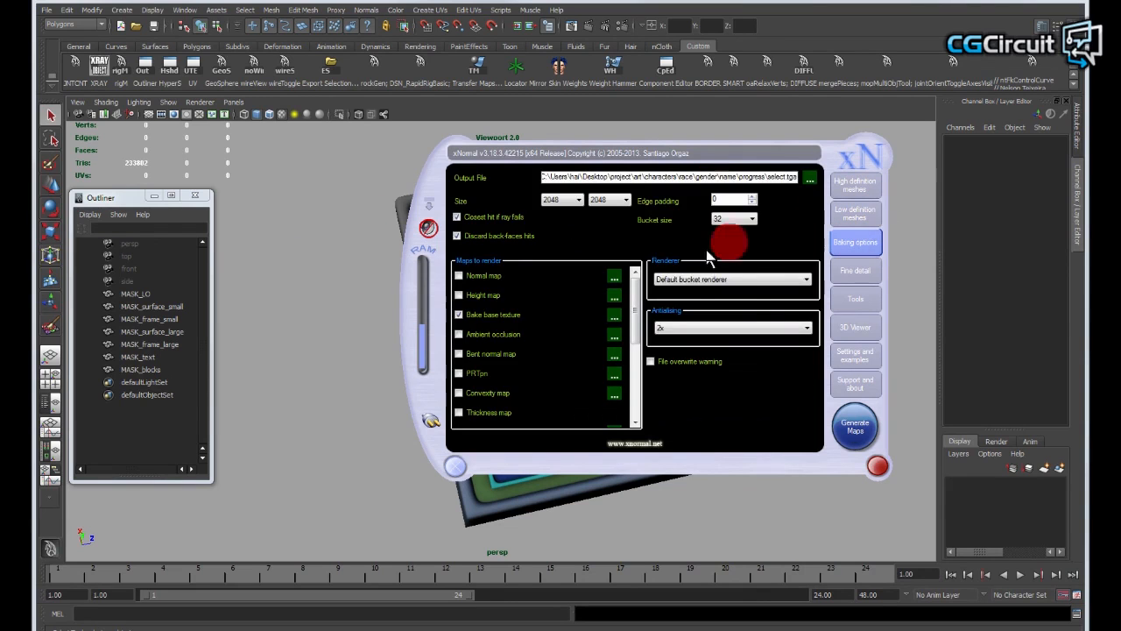
drag(548, 154, 552, 154)
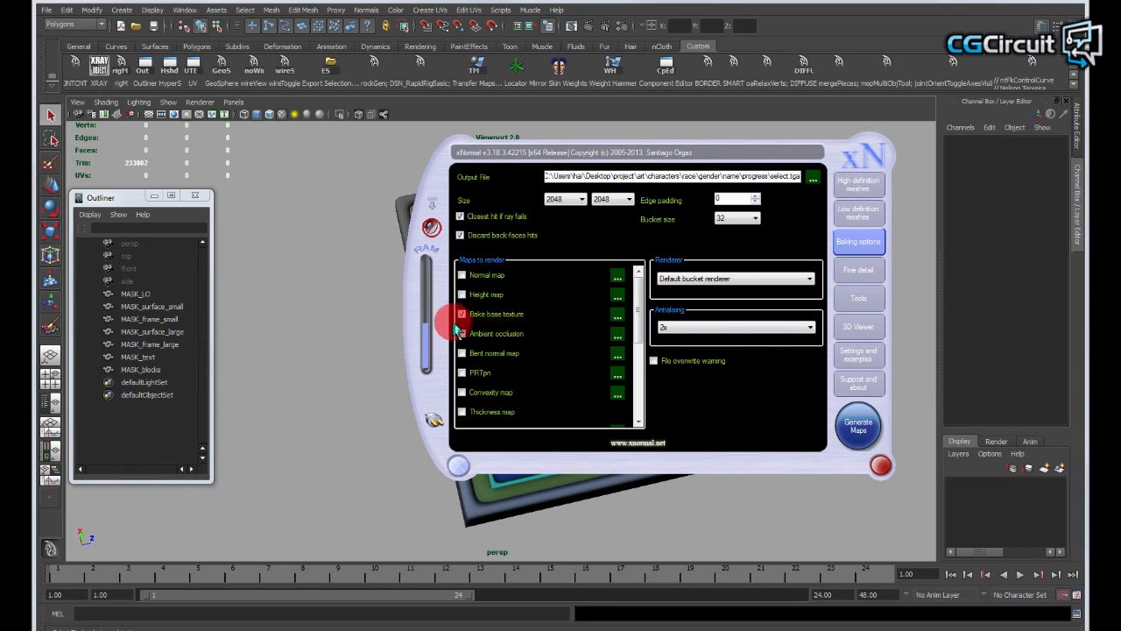
click(618, 318)
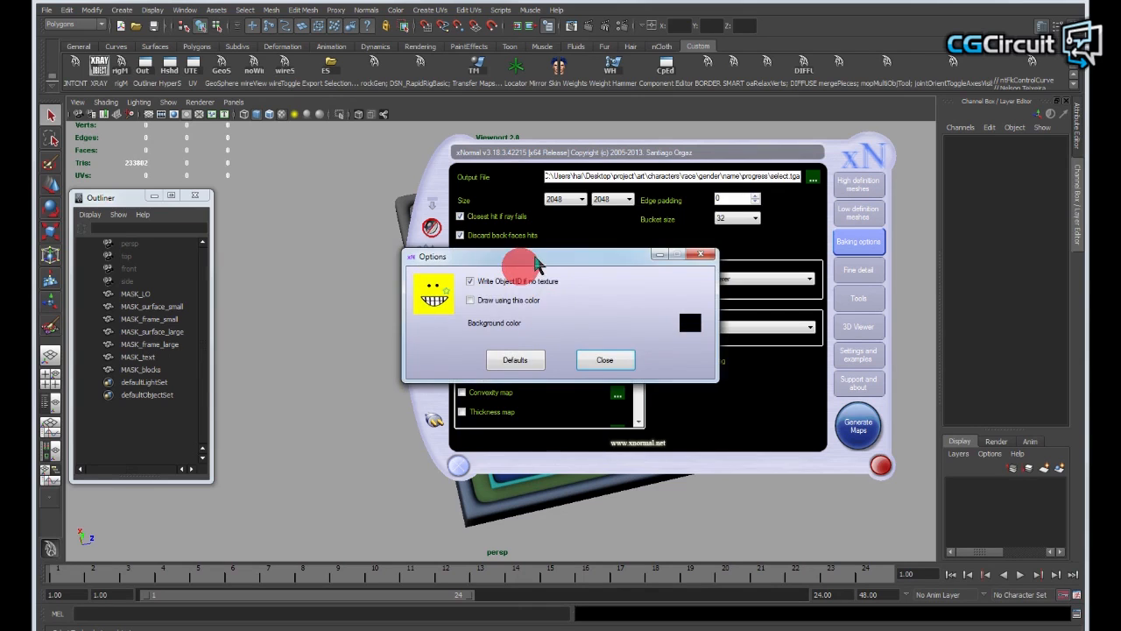
click(480, 297)
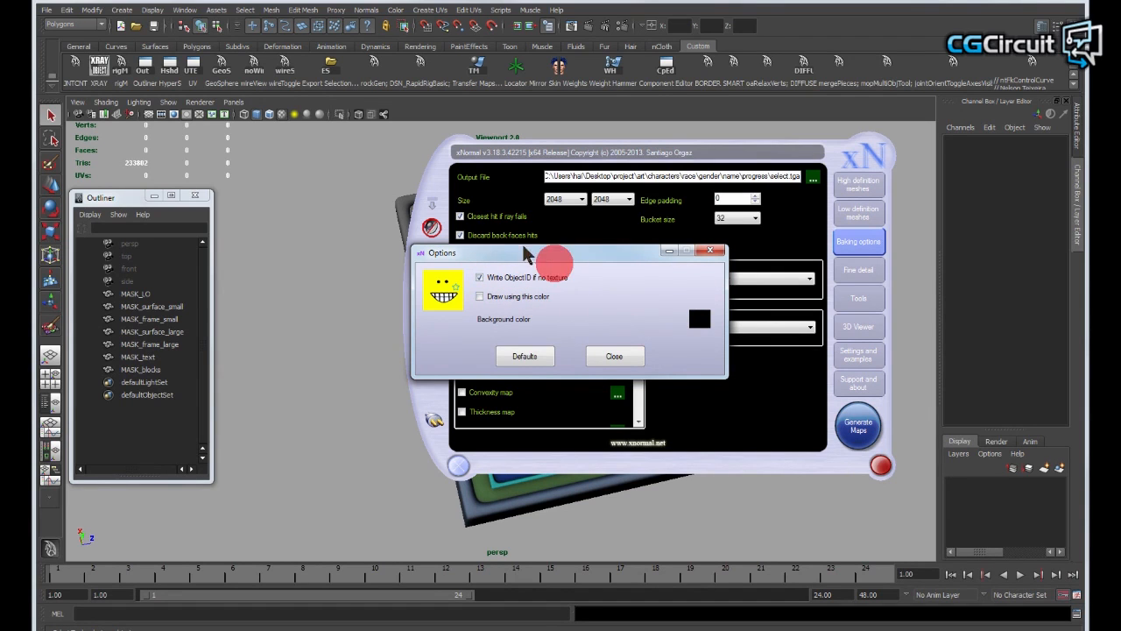
drag(549, 254, 539, 251)
click(604, 354)
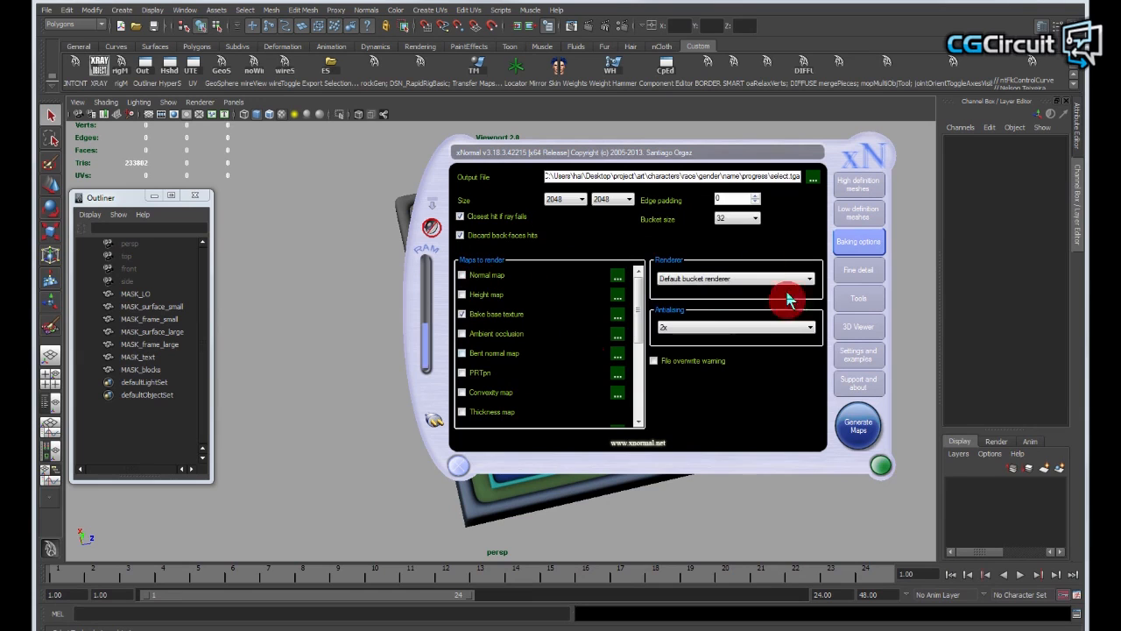
click(855, 427)
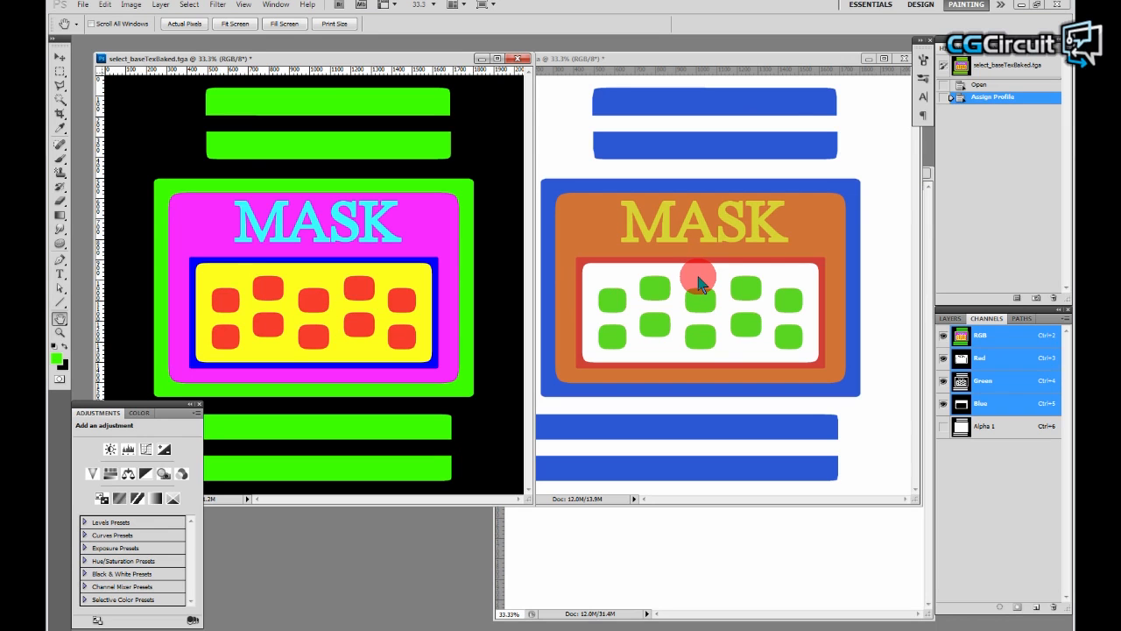
Step: Compare skin_vcols.tga with select_baseTexBaked.tga in Photoshop, and inspect the red, green and blue channels of the base texture bake
click(689, 56)
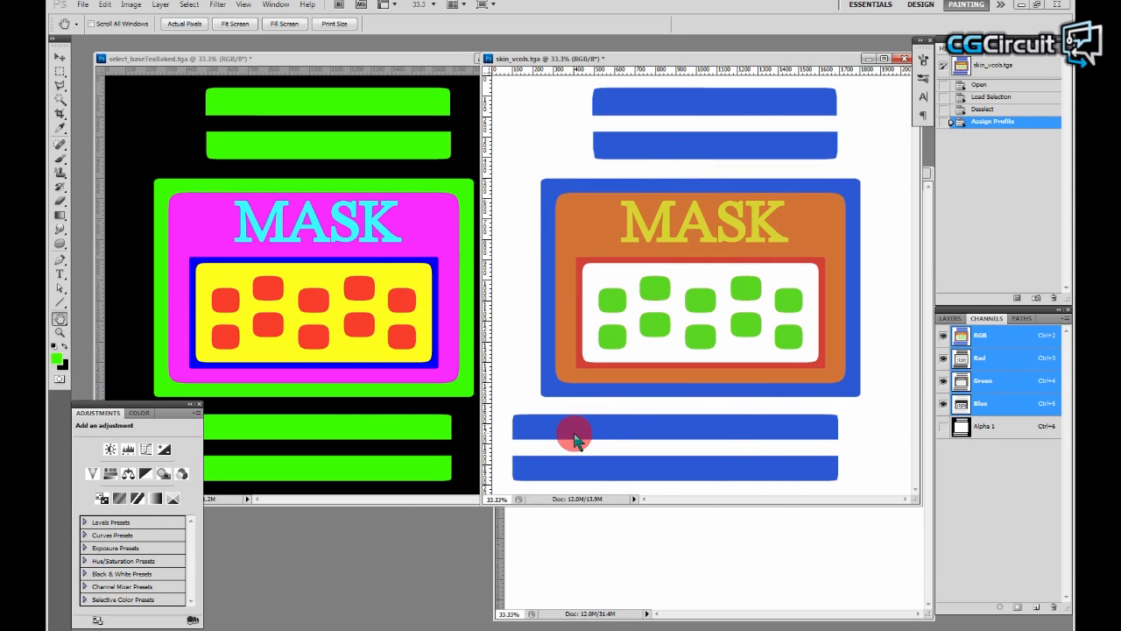
click(423, 68)
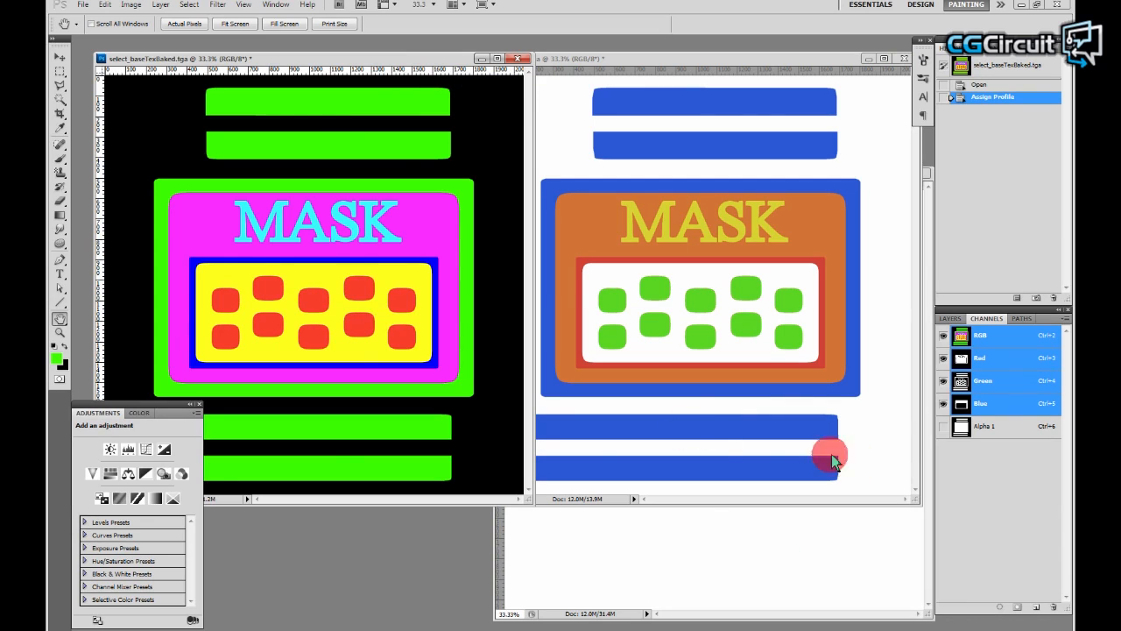
click(964, 359)
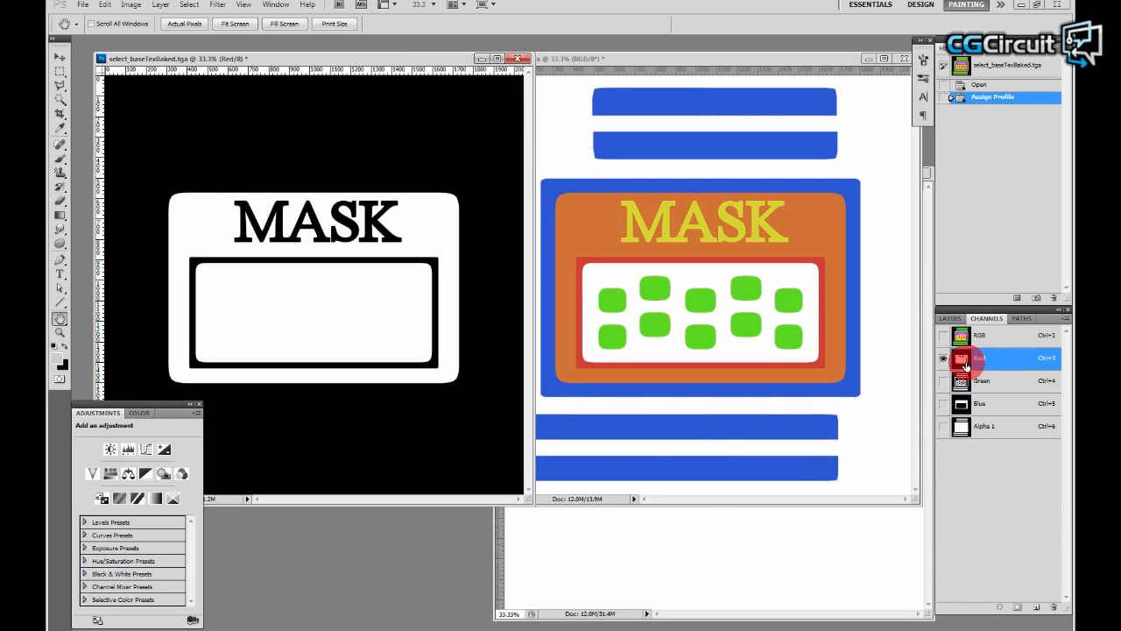
click(966, 382)
click(968, 404)
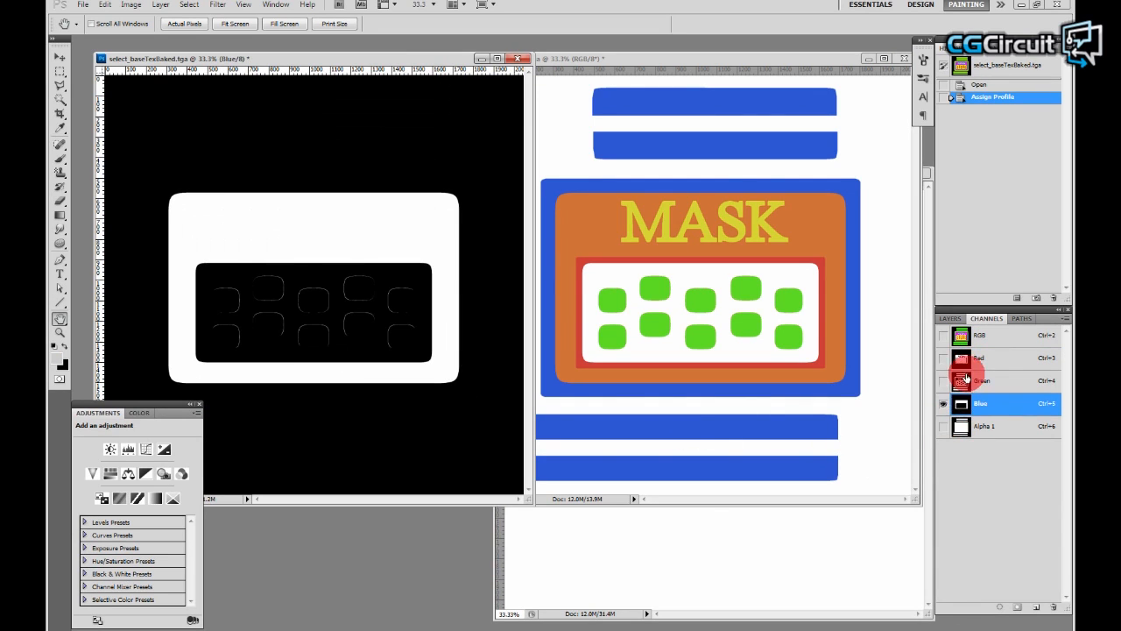
Step: Compare the red, green and blue channels of select_baseTexBaked.tga once more and return to the RGB composite
click(966, 378)
click(964, 359)
click(962, 382)
click(963, 403)
click(963, 358)
click(964, 381)
click(963, 358)
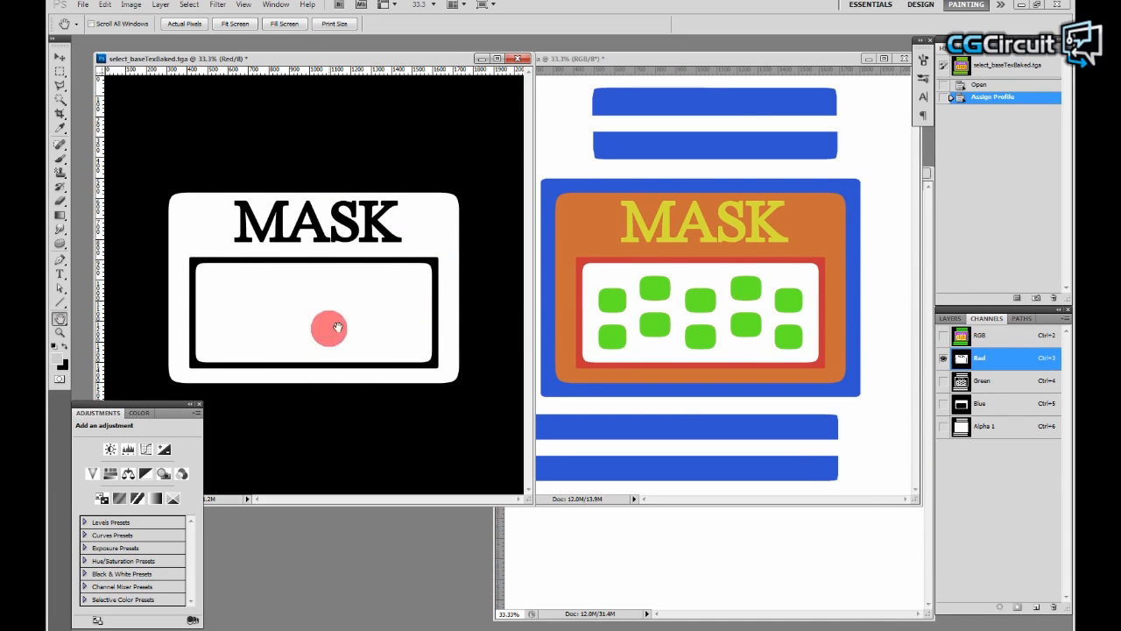
click(949, 339)
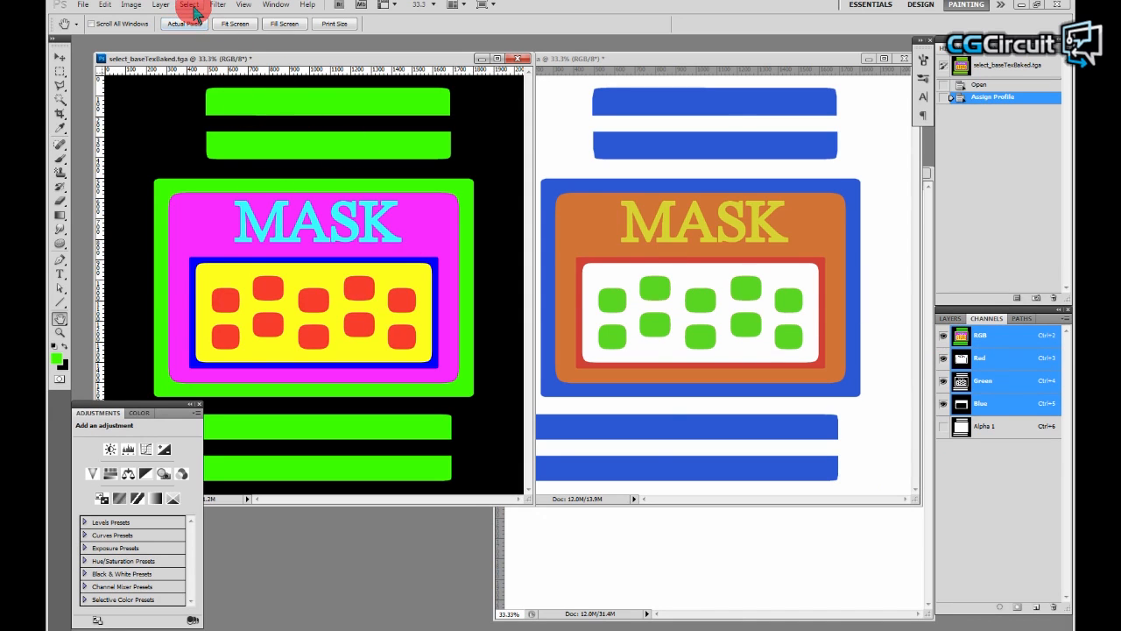
Step: Start a Color Range selection on the bake, sampling the cyan MASK lettering and then the yellow panel, with fuzziness 83
click(189, 5)
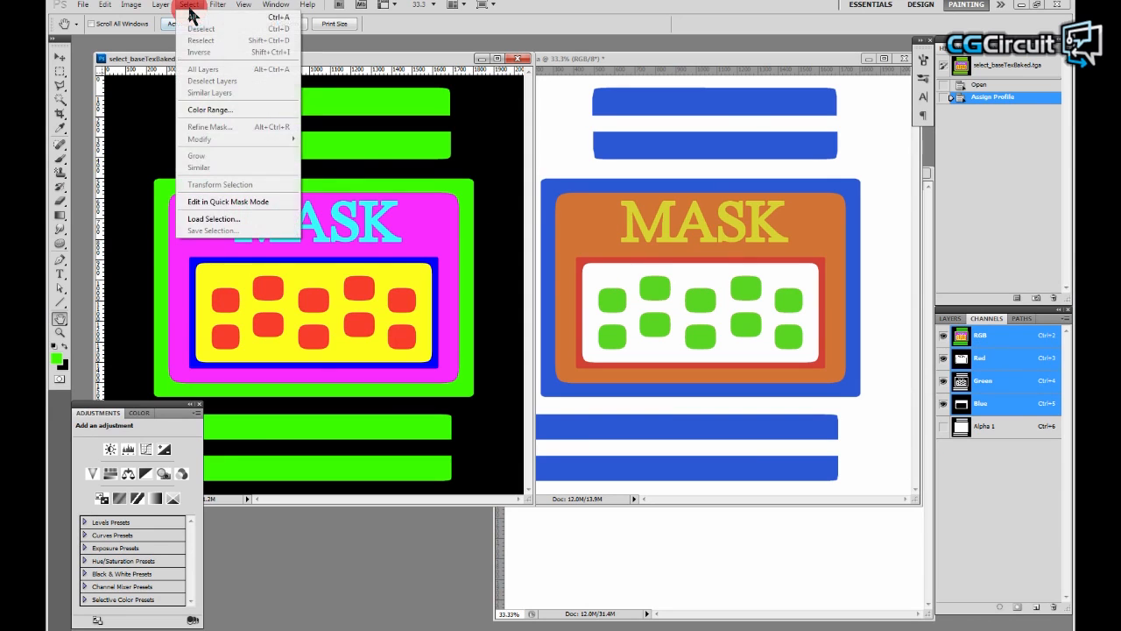
click(219, 111)
drag(501, 218, 522, 170)
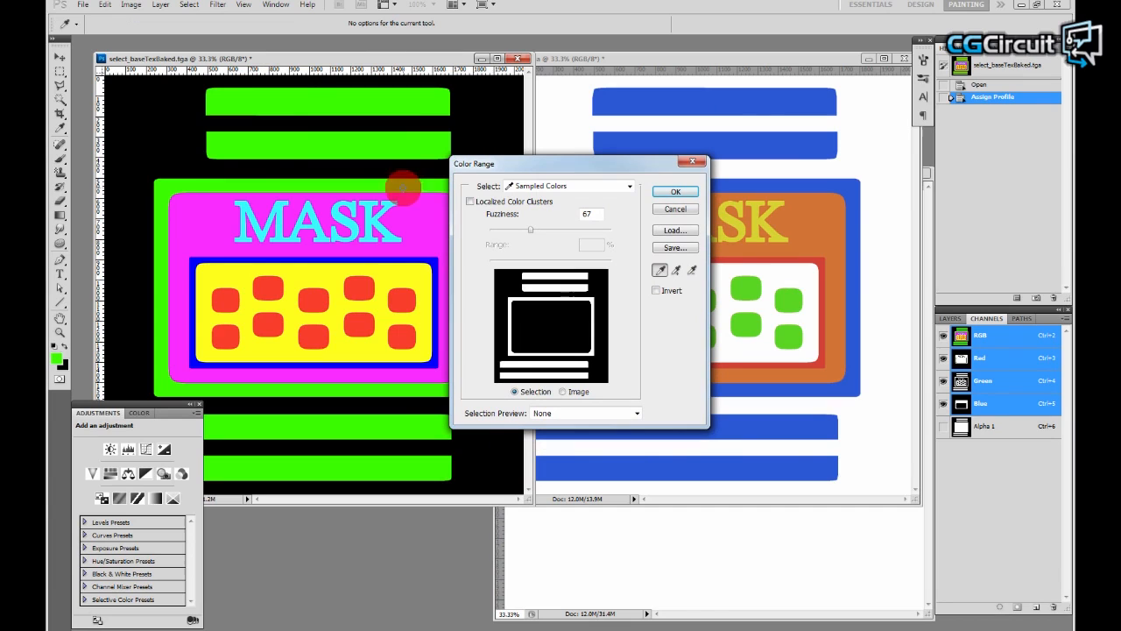
click(233, 217)
click(240, 214)
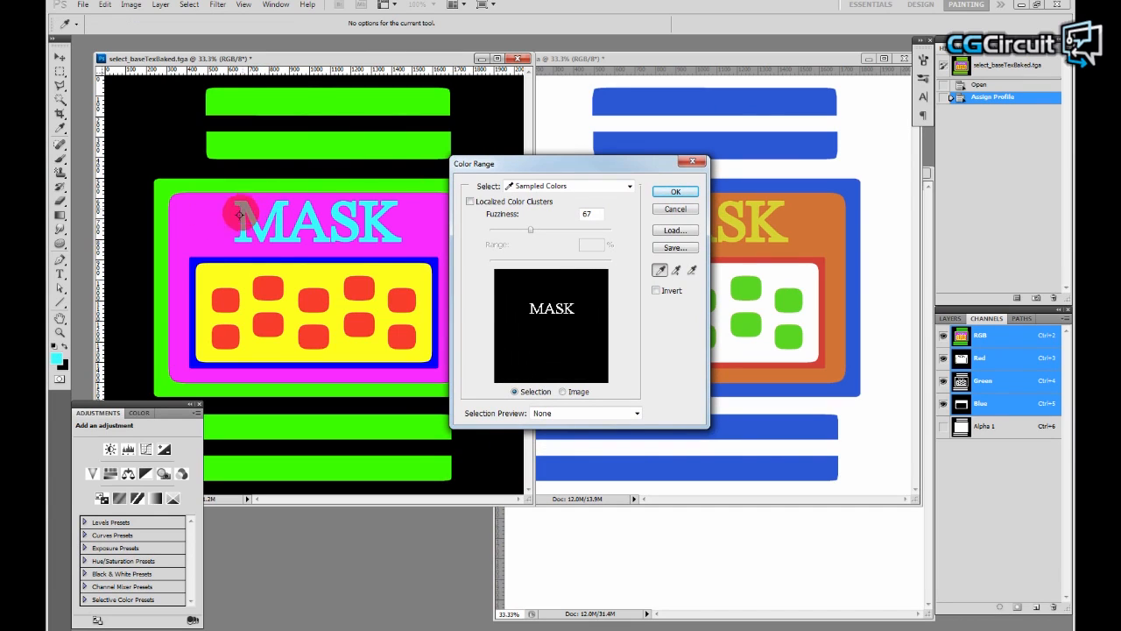
click(228, 273)
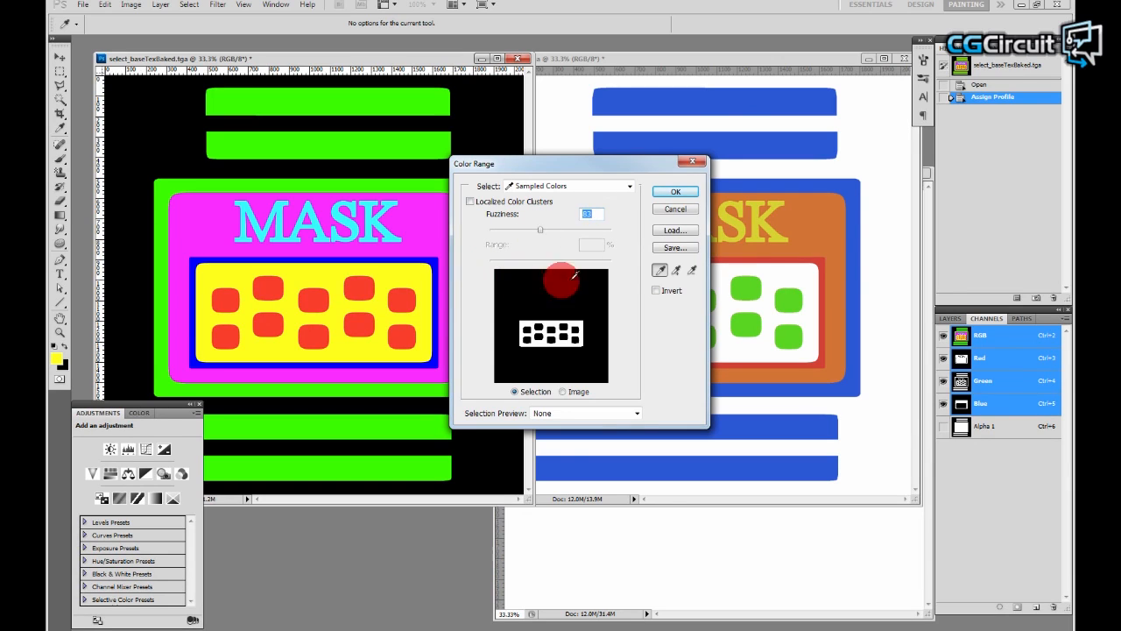
Step: Compare the Color Range dialog's Image and Selection previews and apply the selection of the yellow panel
click(564, 392)
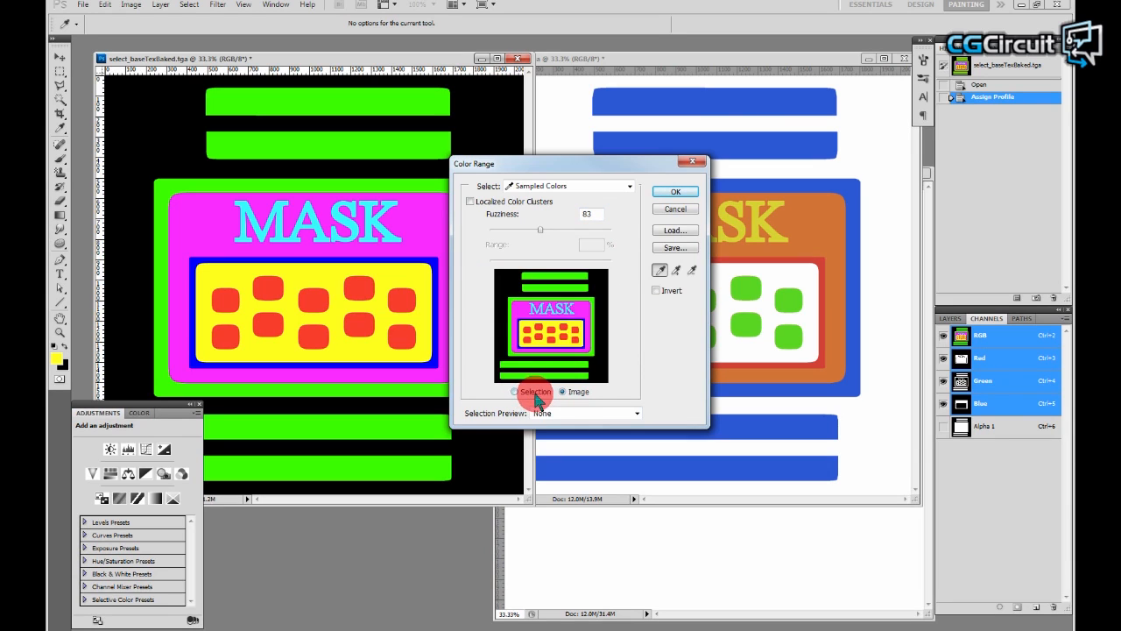
click(536, 394)
click(572, 393)
click(541, 393)
click(575, 392)
click(533, 392)
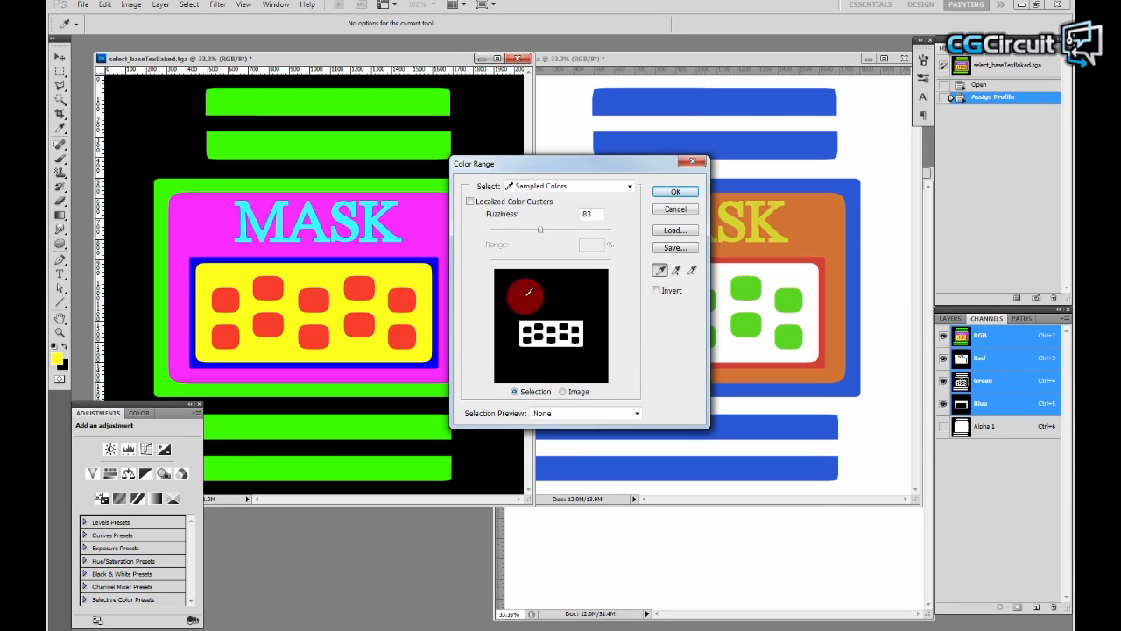
click(673, 192)
key(h)
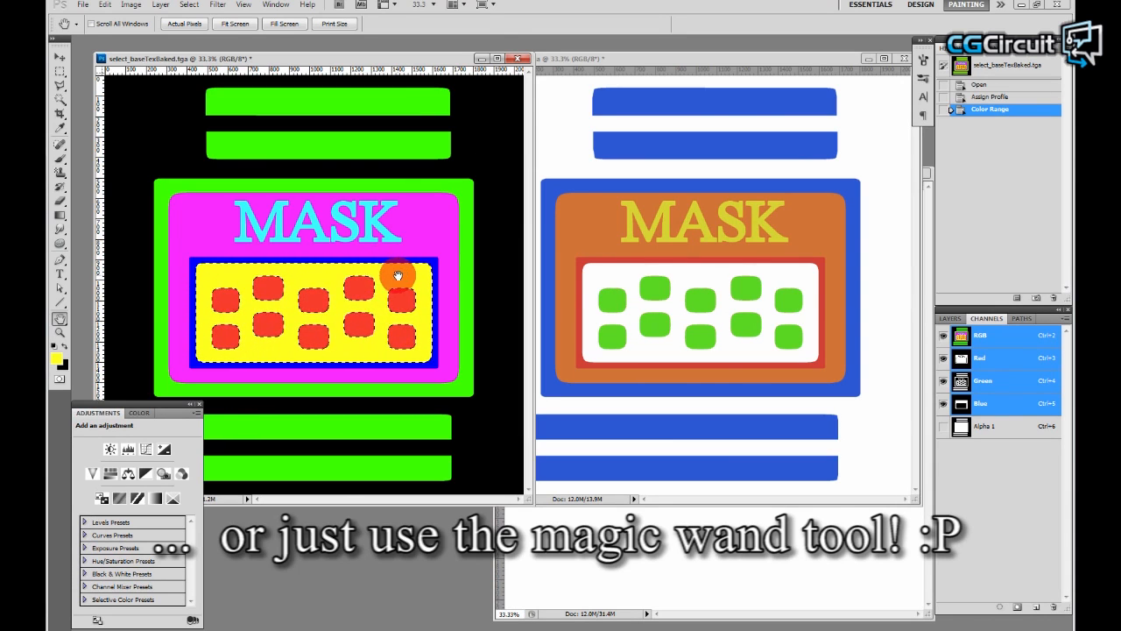
Step: Try moving the yellow panel's selection outline into skin_occlusion.tga with the Rectangular Marquee tool, placing it below the artwork, and deselect it
key(m)
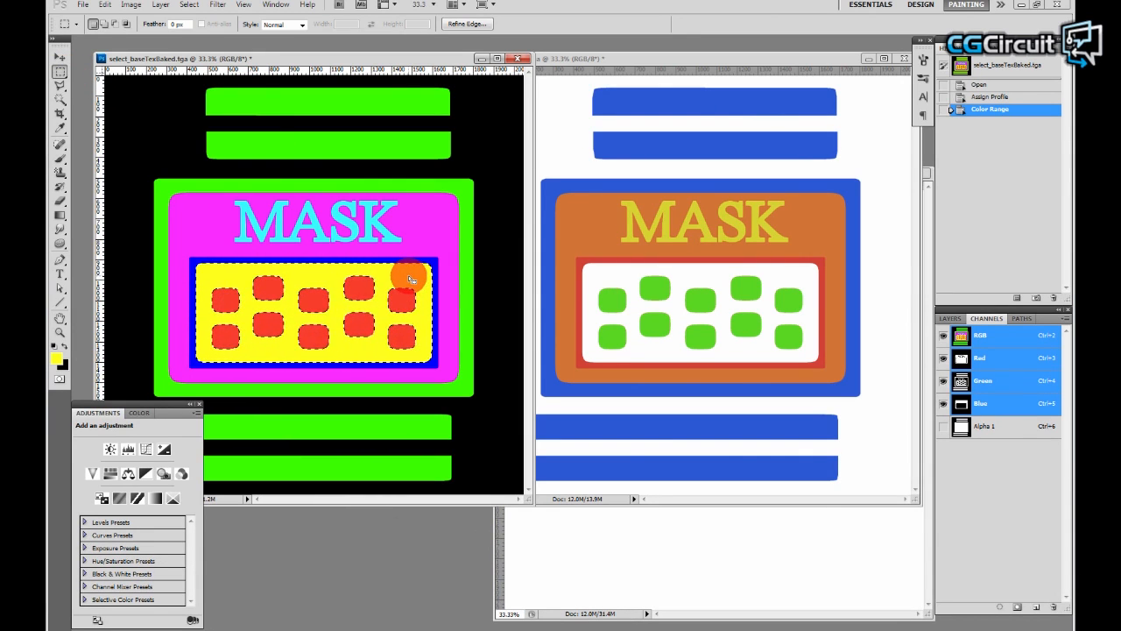
drag(410, 280, 750, 533)
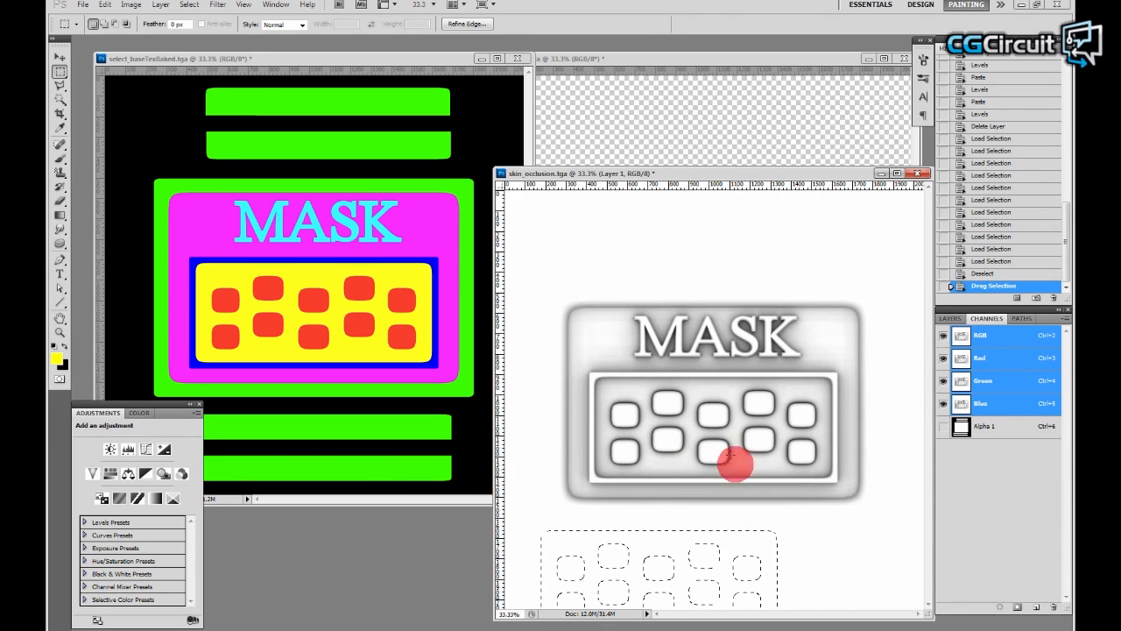
key(ctrl+d)
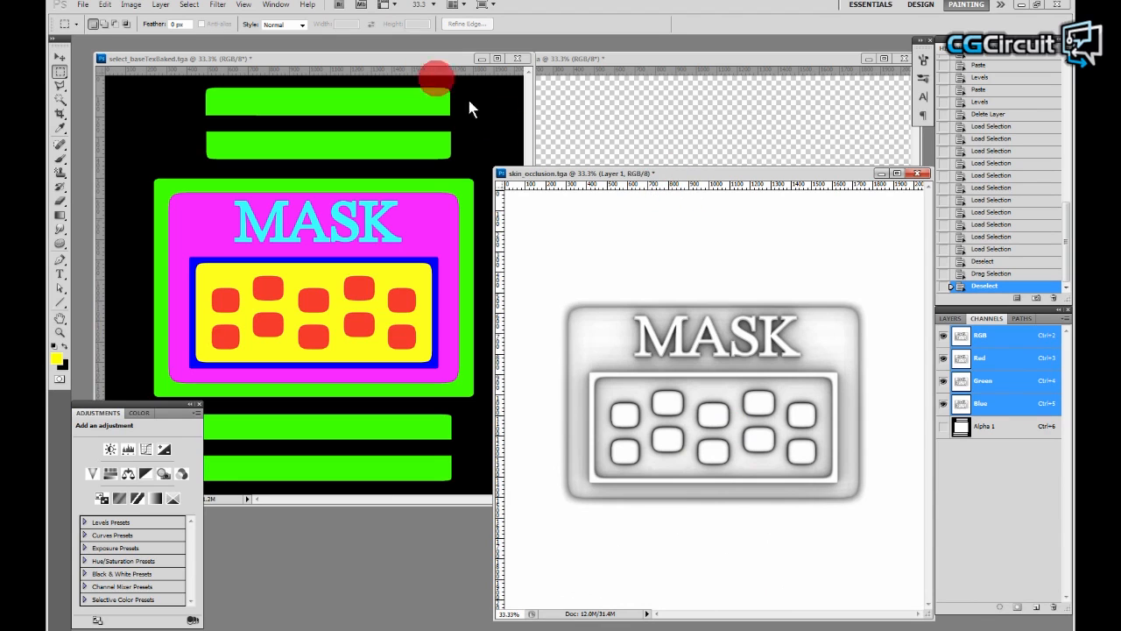
Step: Move the yellow panel's selection outline into skin_occlusion.tga in register with the recessed panel, and deselect it
click(438, 70)
drag(426, 323, 753, 368)
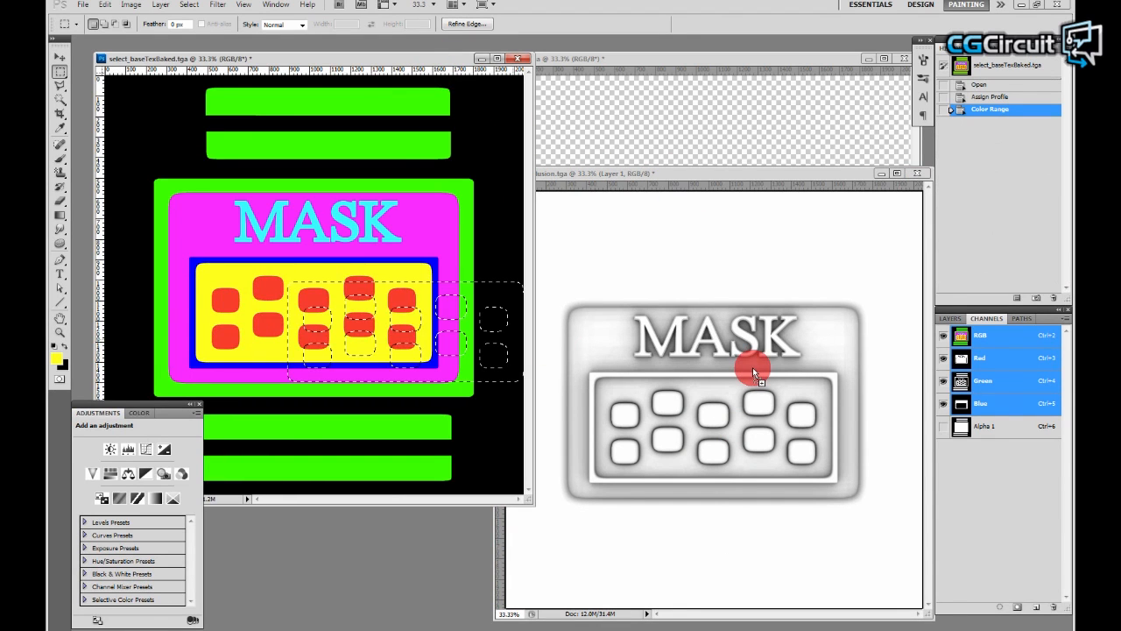
drag(752, 371, 731, 379)
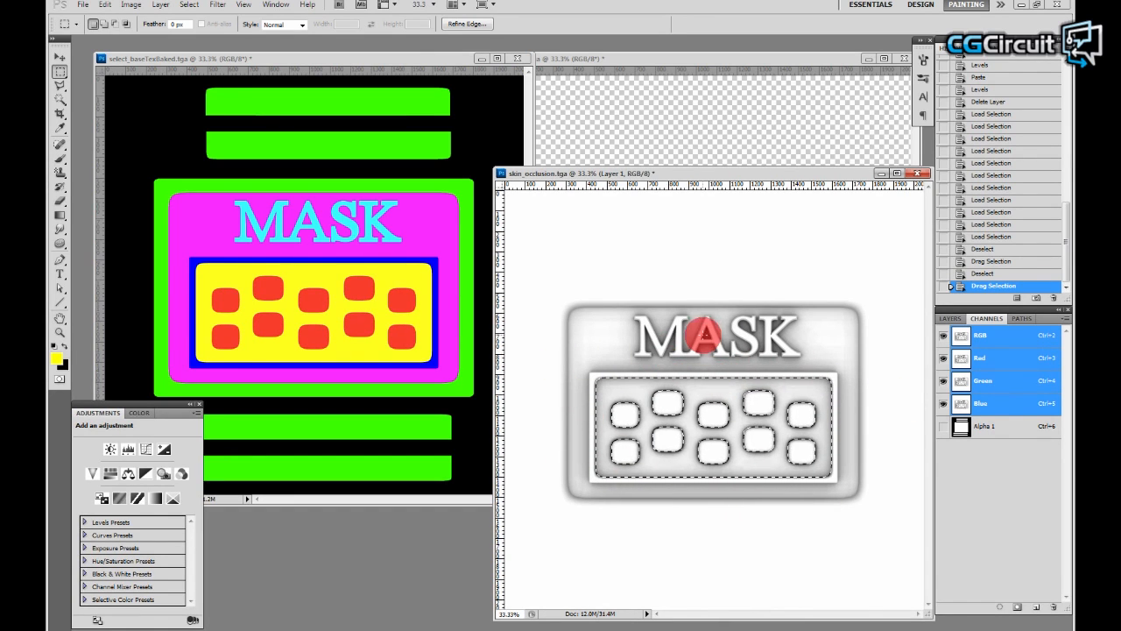
click(700, 325)
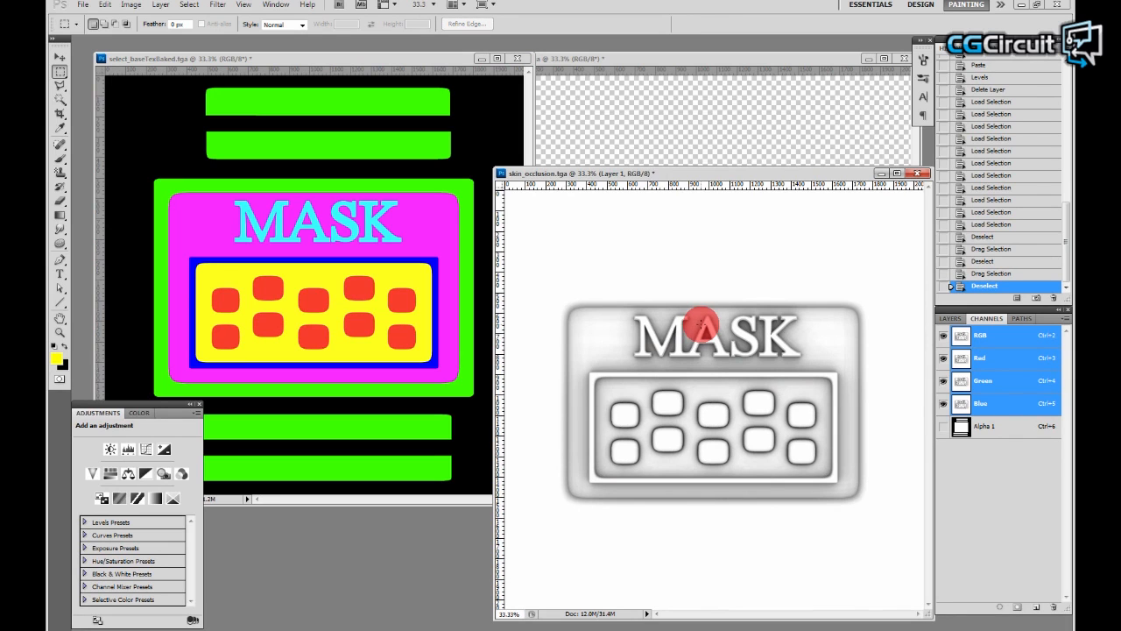
Step: Draw a rectangular marquee in skin_occlusion.tga, replace it with the bake's selection outline placed freely over the artwork, and deselect everything
drag(609, 243, 744, 518)
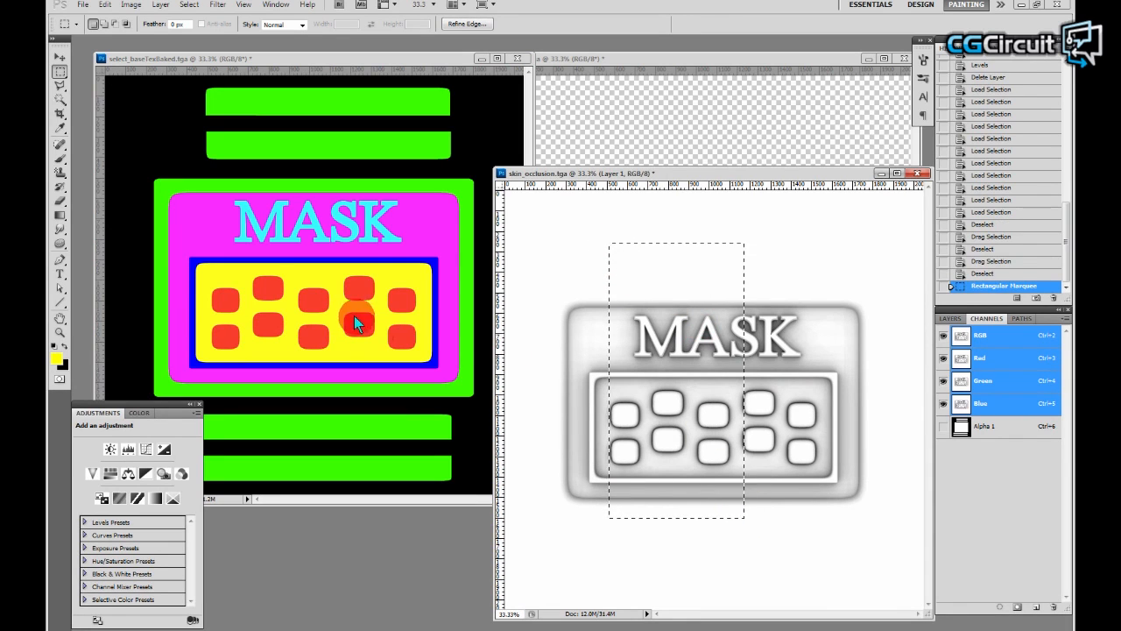
click(355, 324)
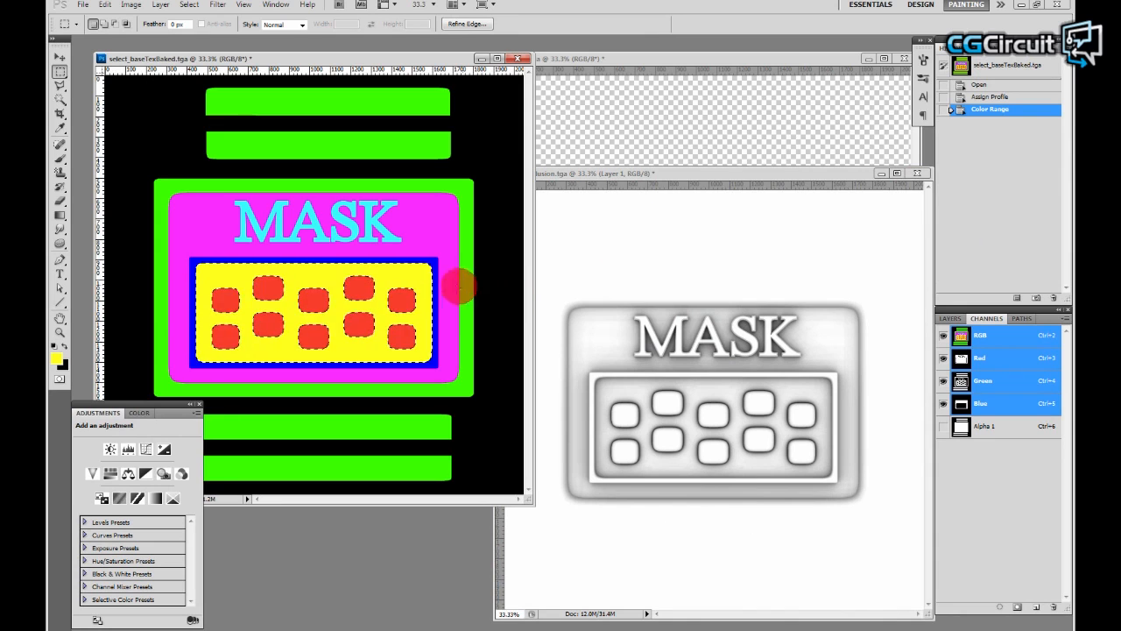
drag(413, 287, 788, 333)
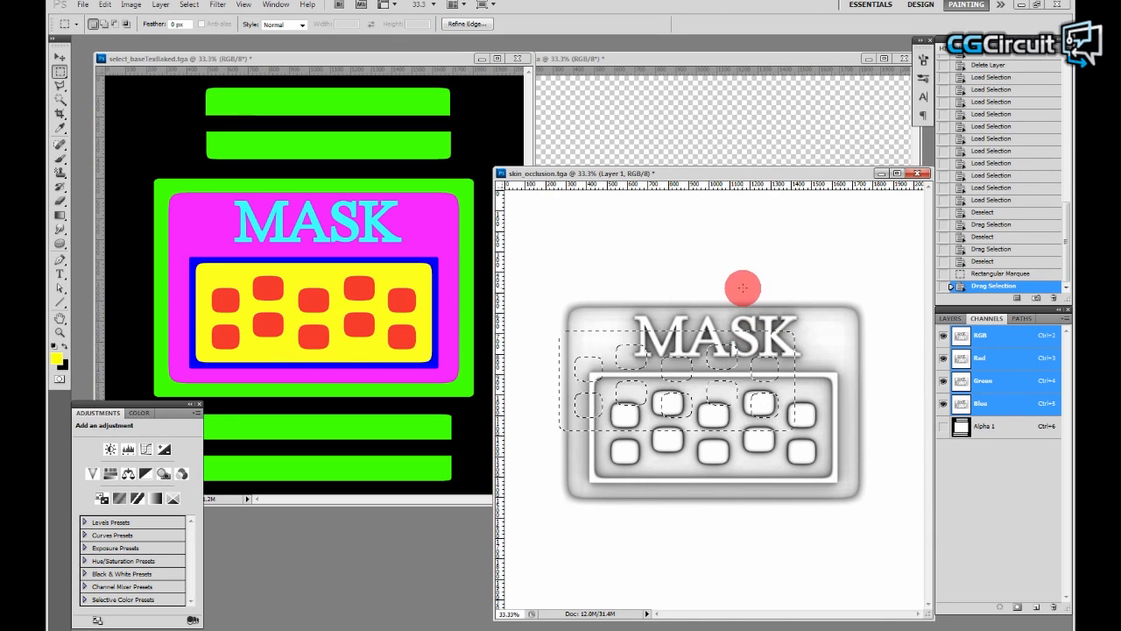
key(ctrl+a)
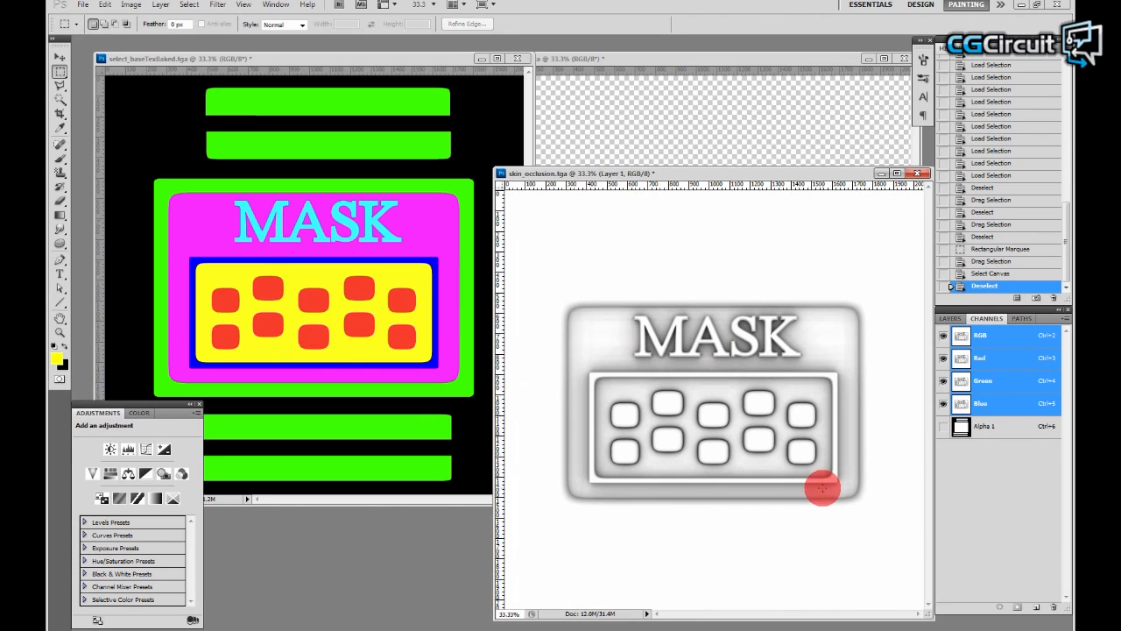
Step: Transfer the yellow panel's selection outline from the bake to skin_occlusion.tga, aligned exactly over the recessed panel
click(425, 326)
drag(429, 328, 758, 363)
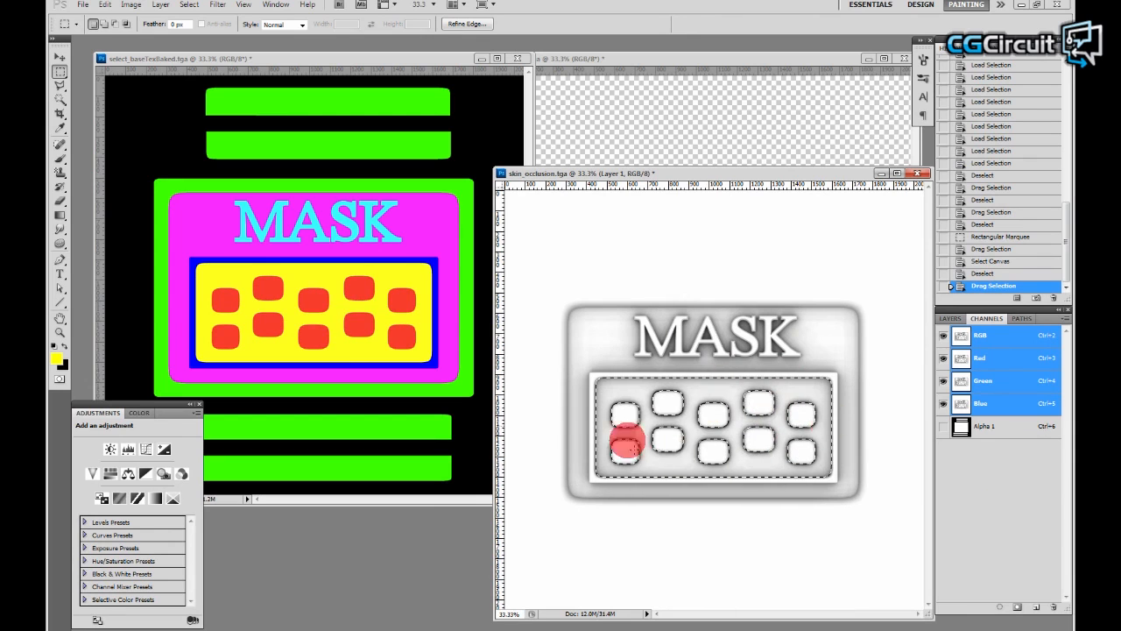
Step: Preview the Hue/Saturation 6 and 5 adjustment layers, and examine the layer masks of Hue/Saturation 6 through 3
click(950, 318)
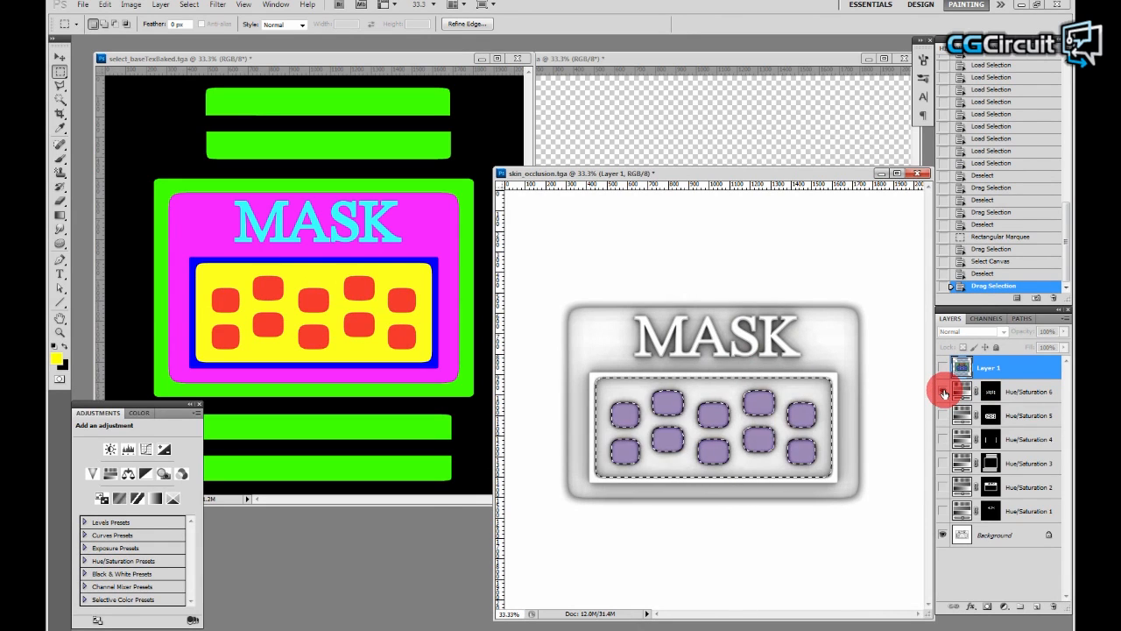
drag(944, 392, 943, 413)
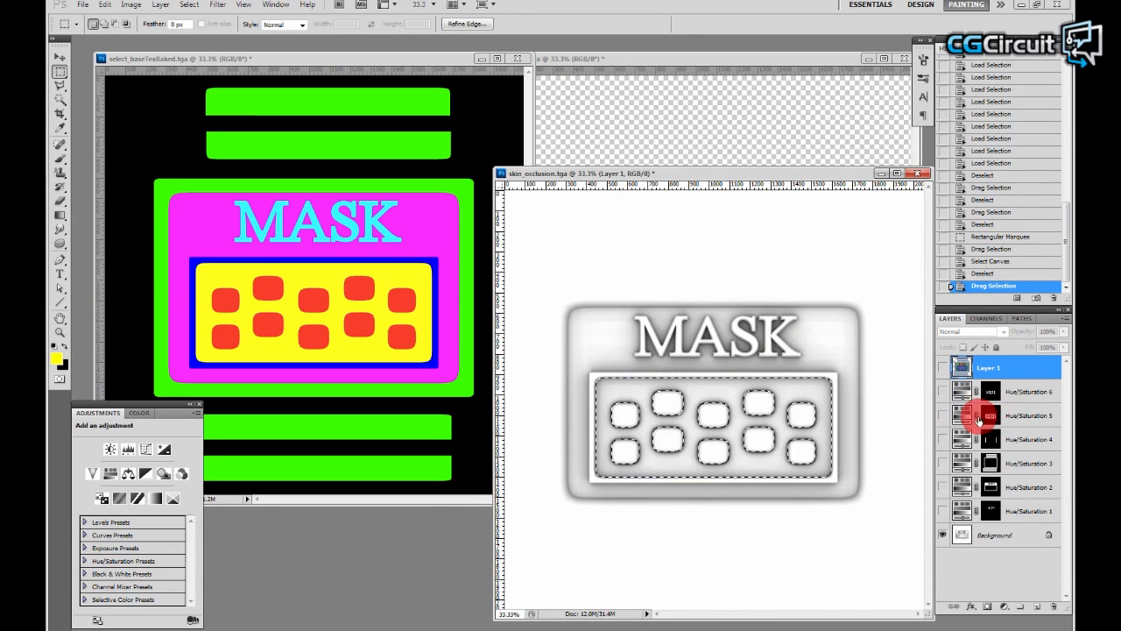
click(1028, 405)
click(1029, 394)
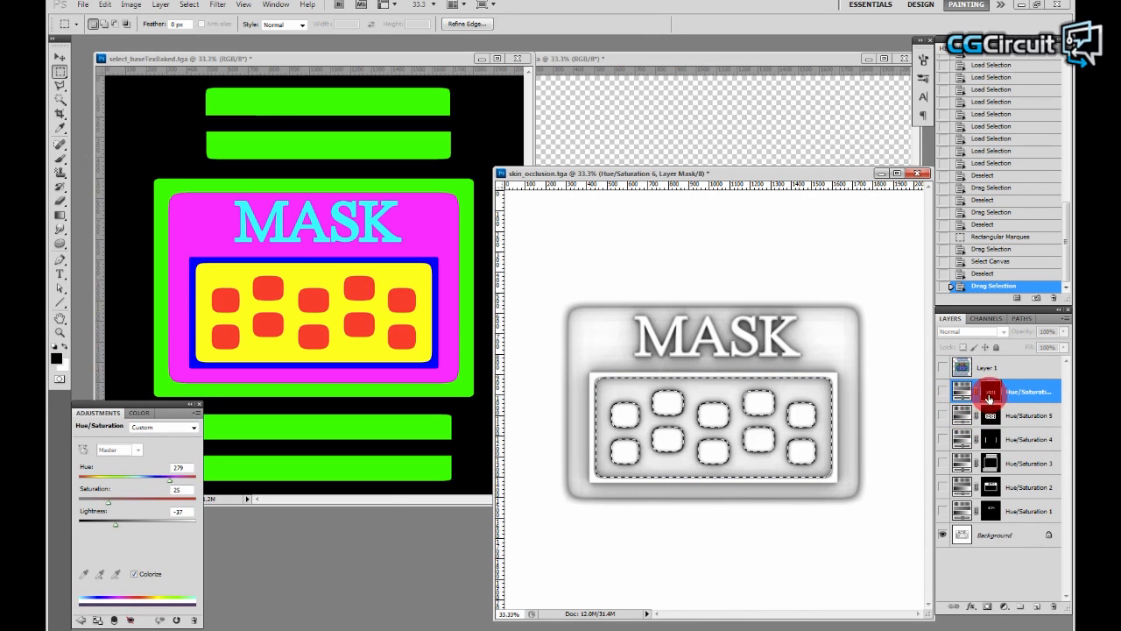
alt+click(986, 392)
click(990, 415)
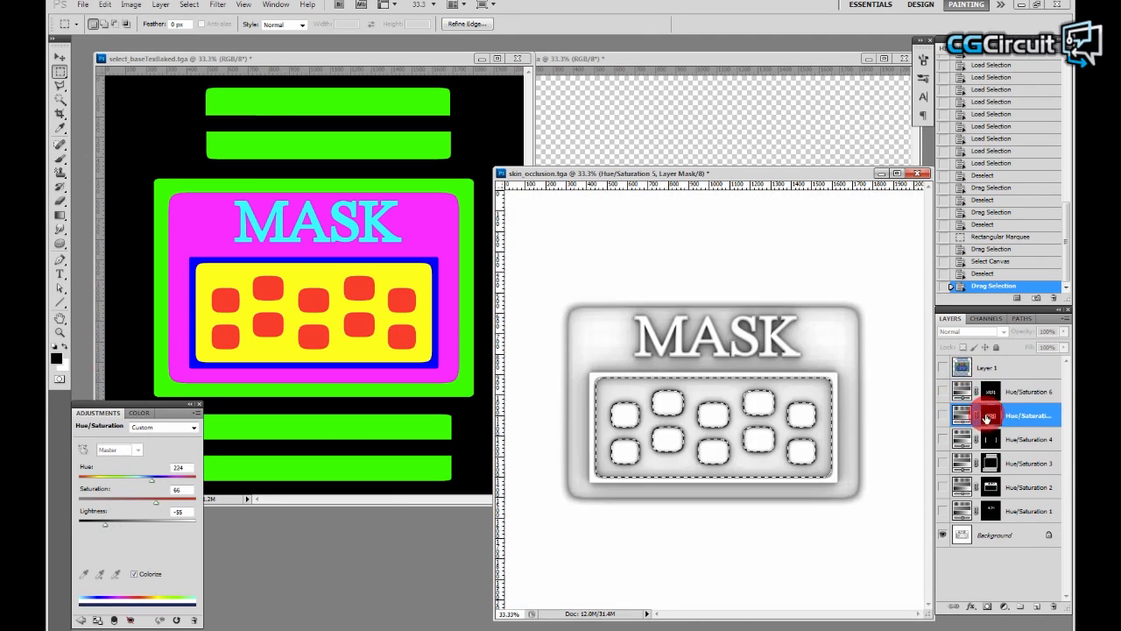
alt+click(990, 415)
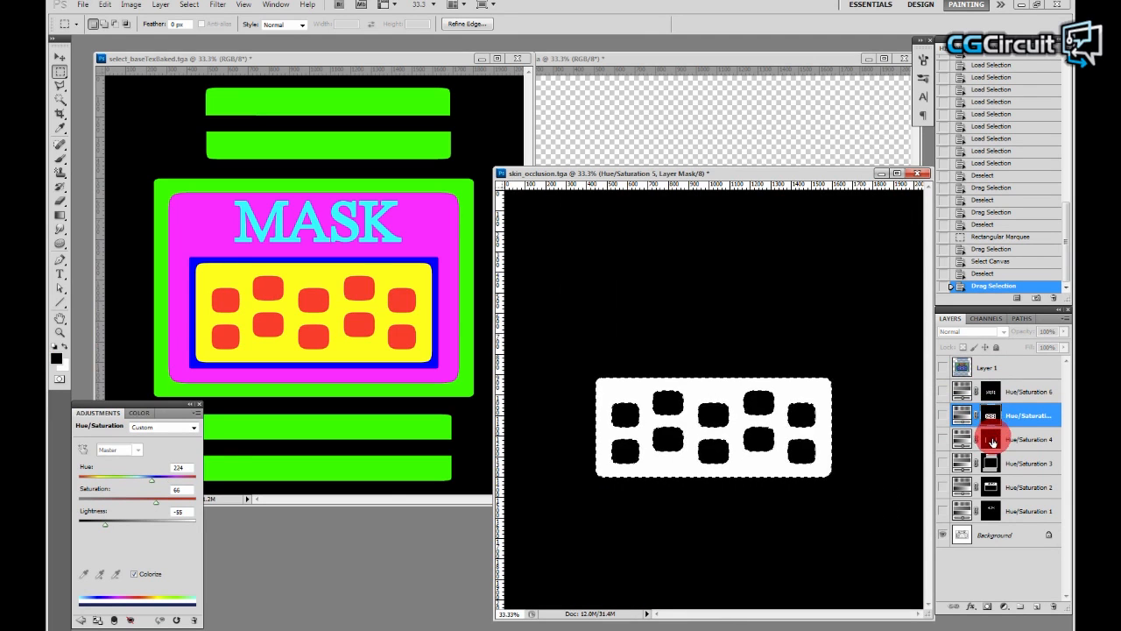
click(990, 440)
alt+click(991, 440)
click(991, 465)
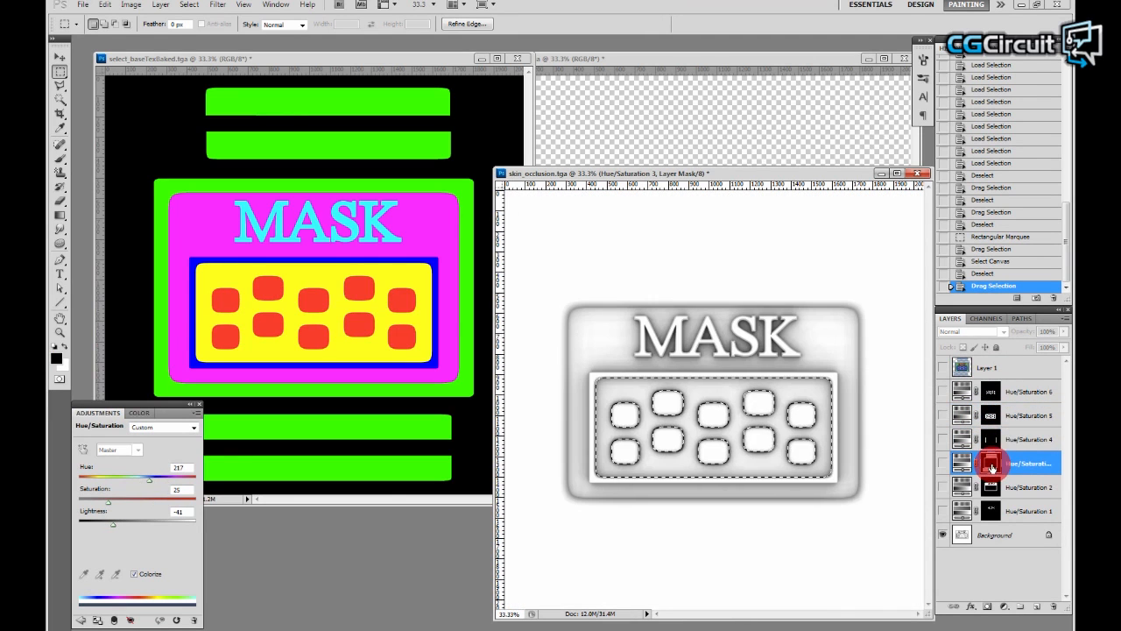
Step: Add a new layer above Hue/Saturation 6, fill the panel selection with black, and deselect
click(988, 390)
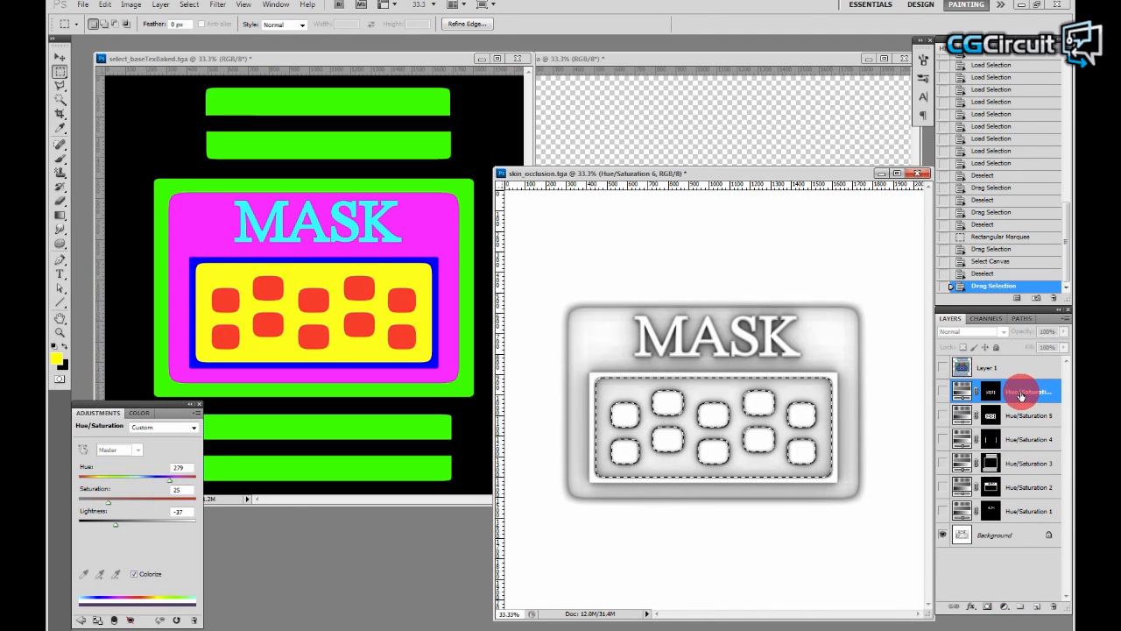
click(1038, 607)
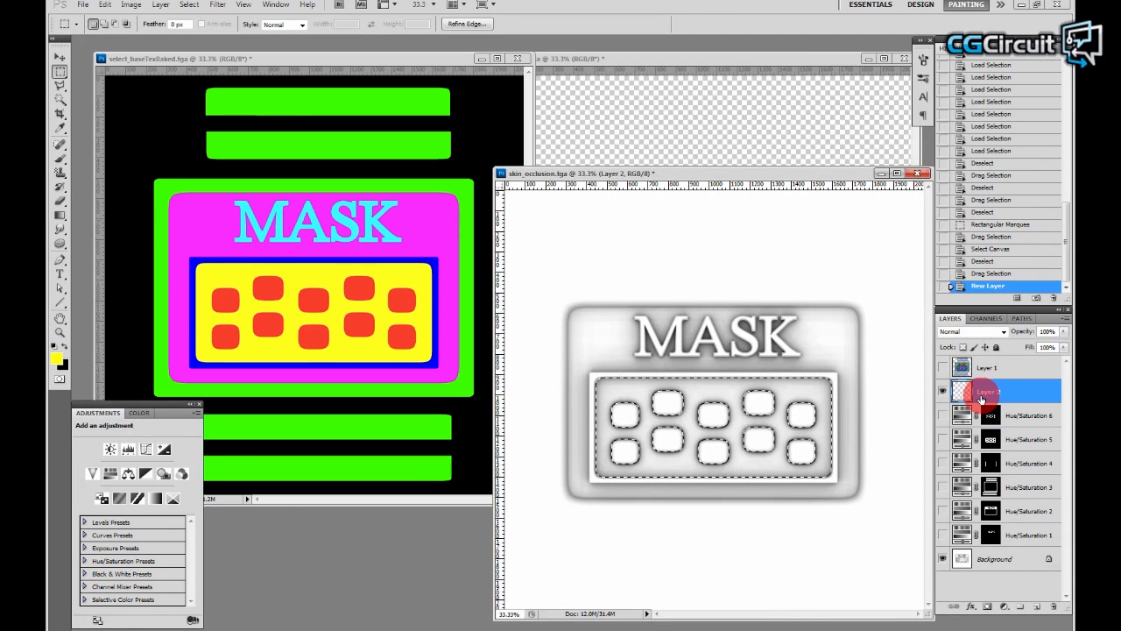
key(ctrl+BackSpace)
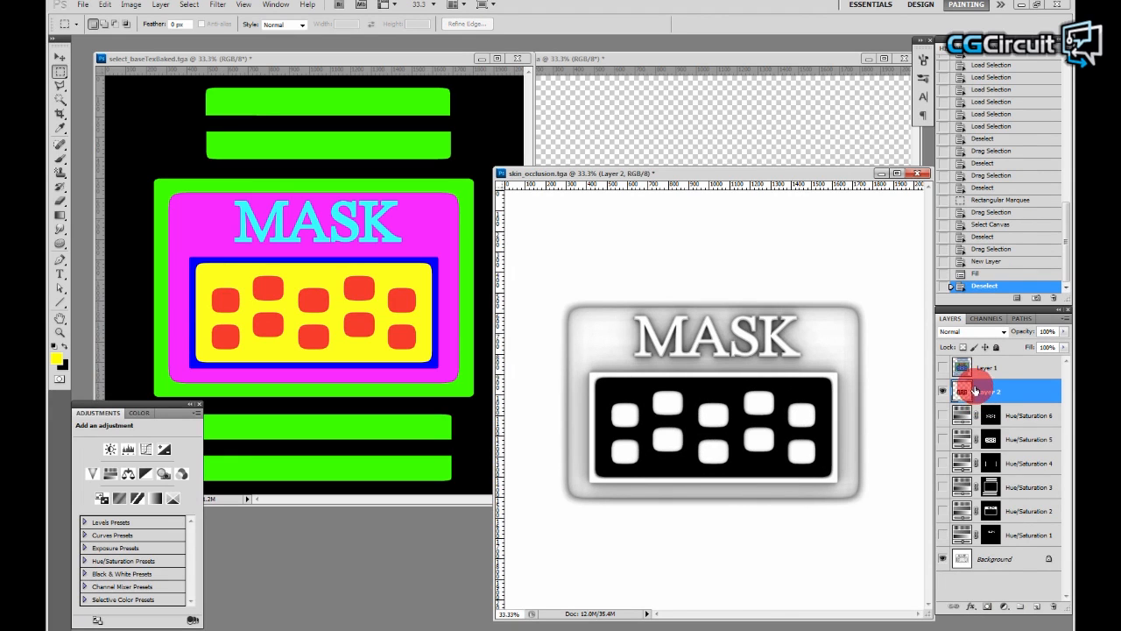
click(768, 360)
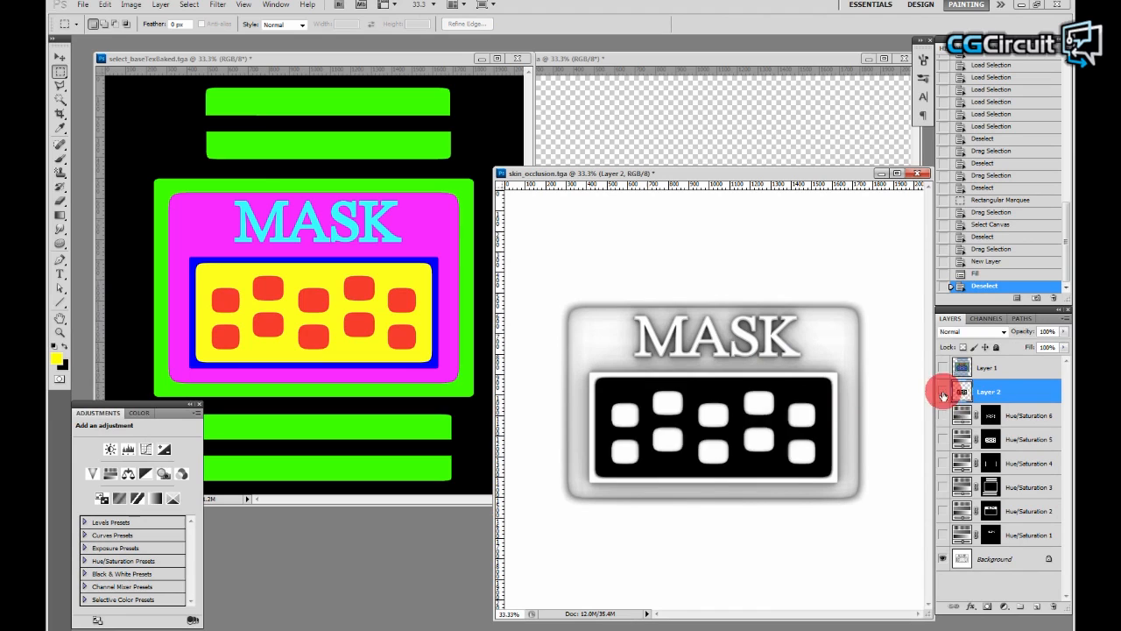
Step: Hide the black-filled layer and load its pixels as a selection, checking the outline against the fill
click(943, 392)
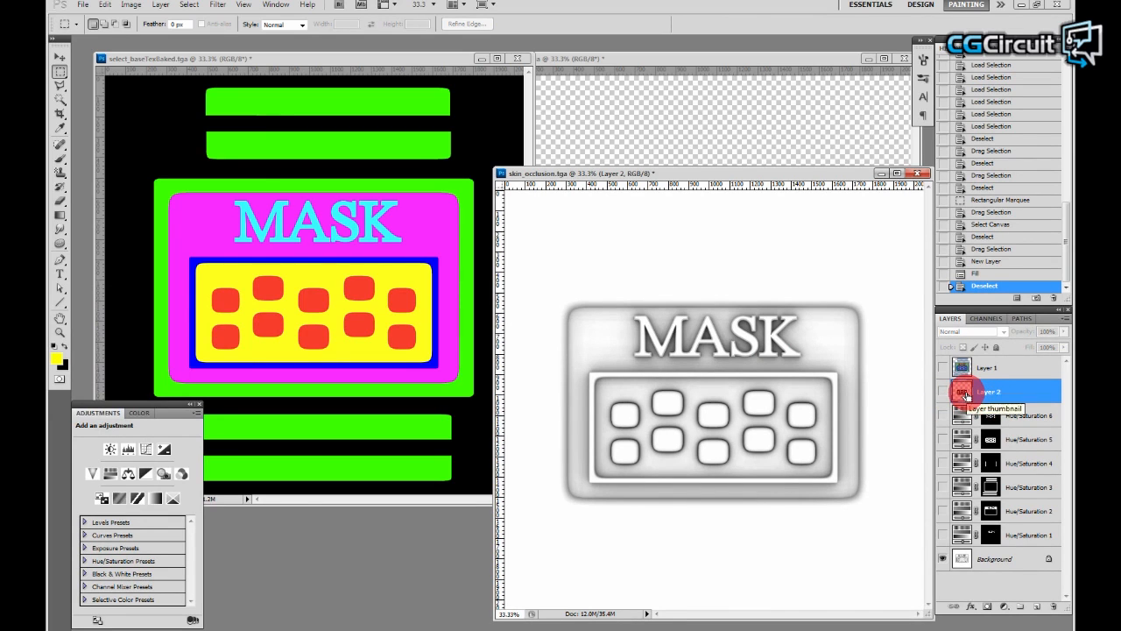
ctrl+click(962, 393)
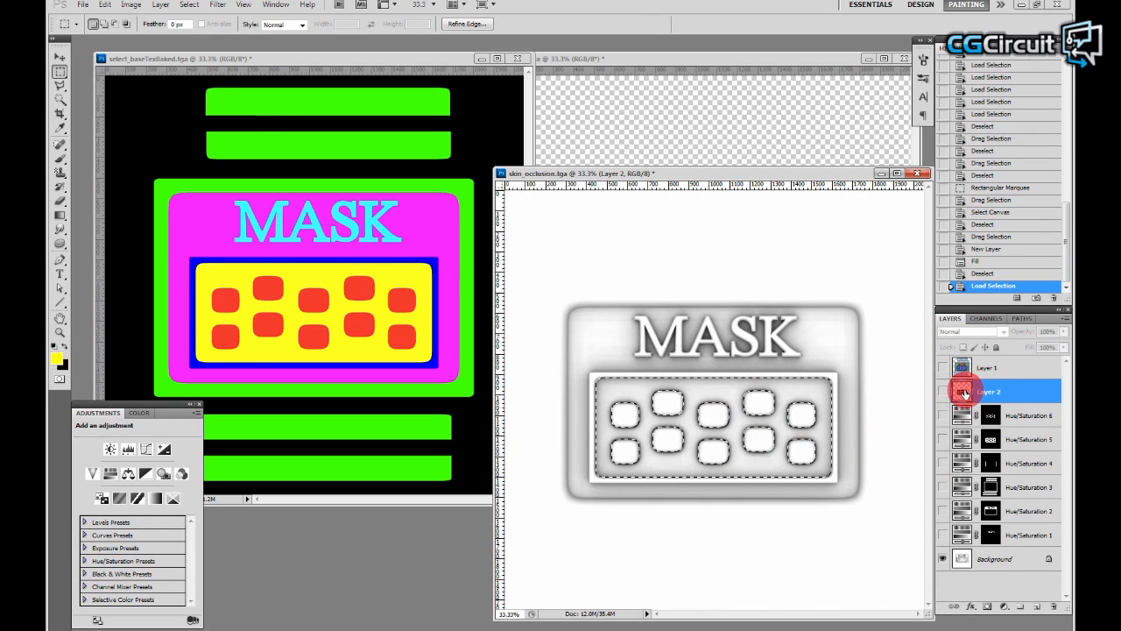
click(944, 391)
click(944, 392)
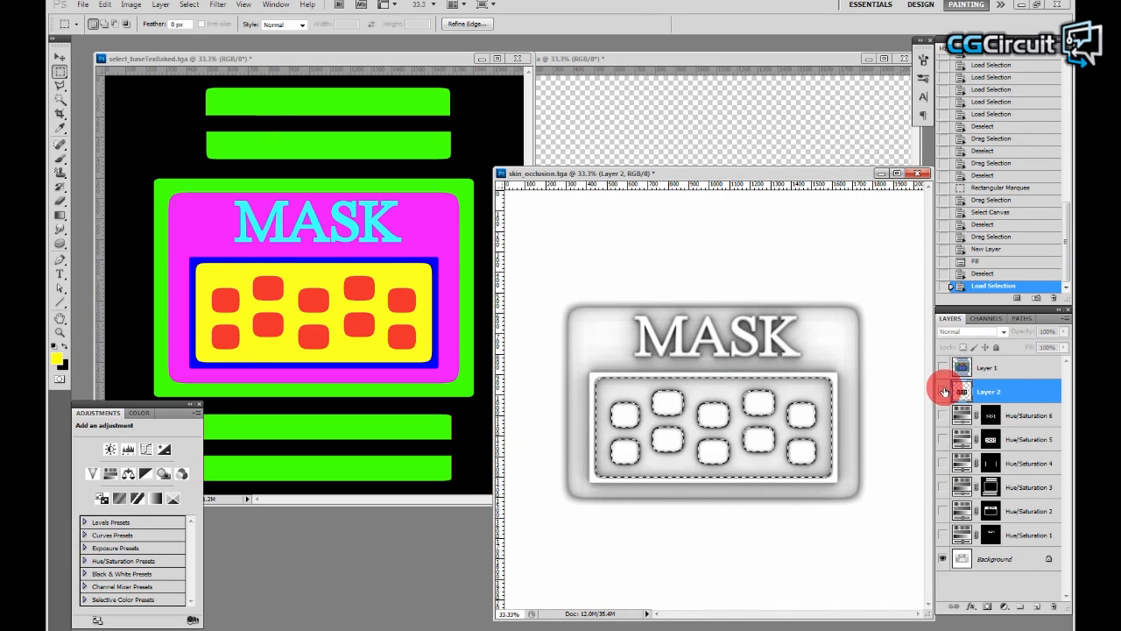
Step: Make the Hue/Saturation 6 layer mask active, keeping the panel selection loaded
click(992, 438)
click(1000, 418)
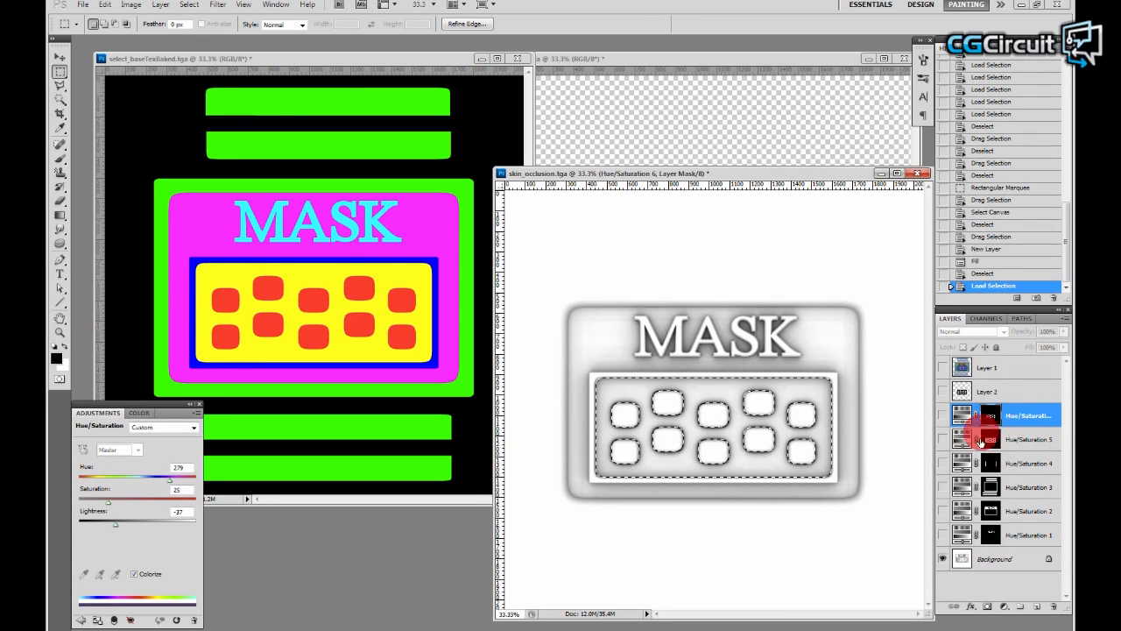
click(758, 392)
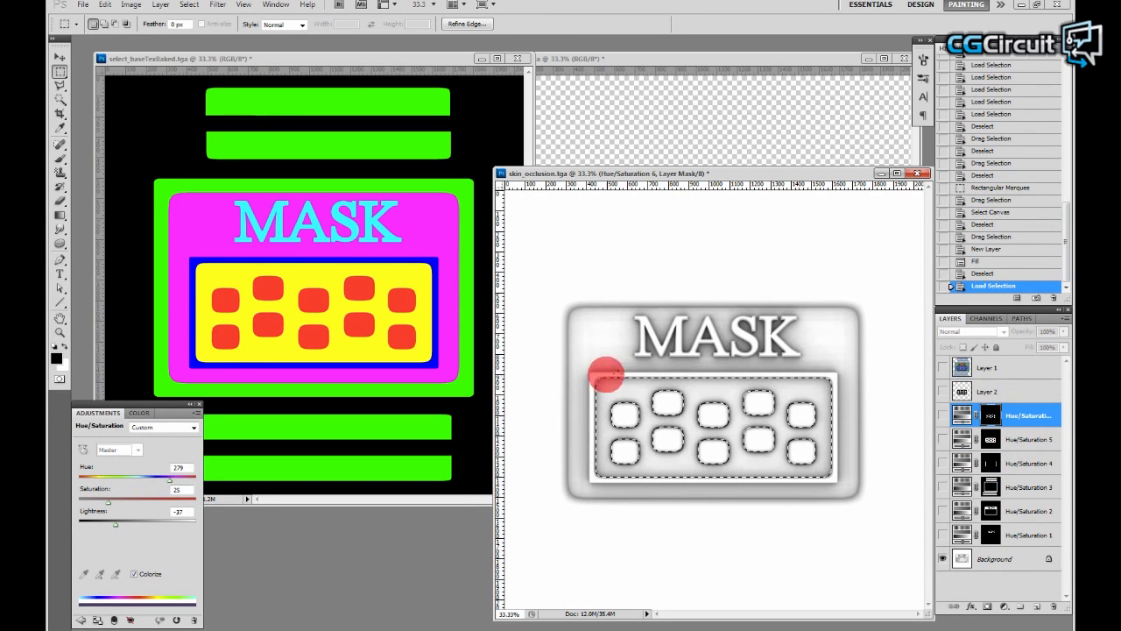
Step: Add a Hue/Saturation adjustment layer masked by the loaded panel selection to inspect its mask, and delete the layer
click(1004, 606)
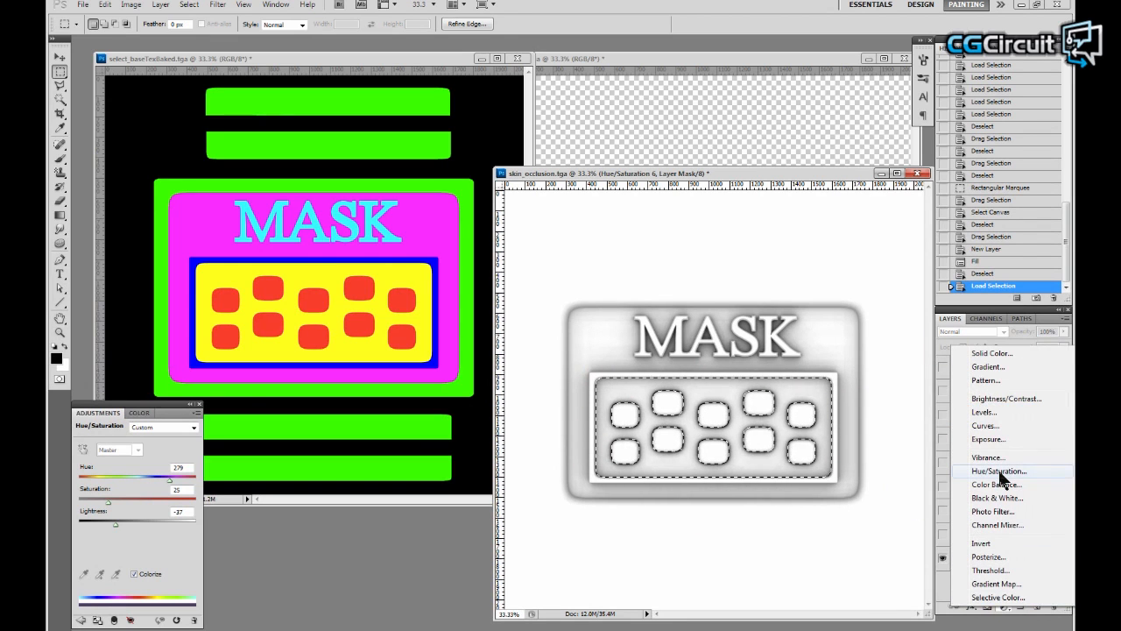
click(999, 474)
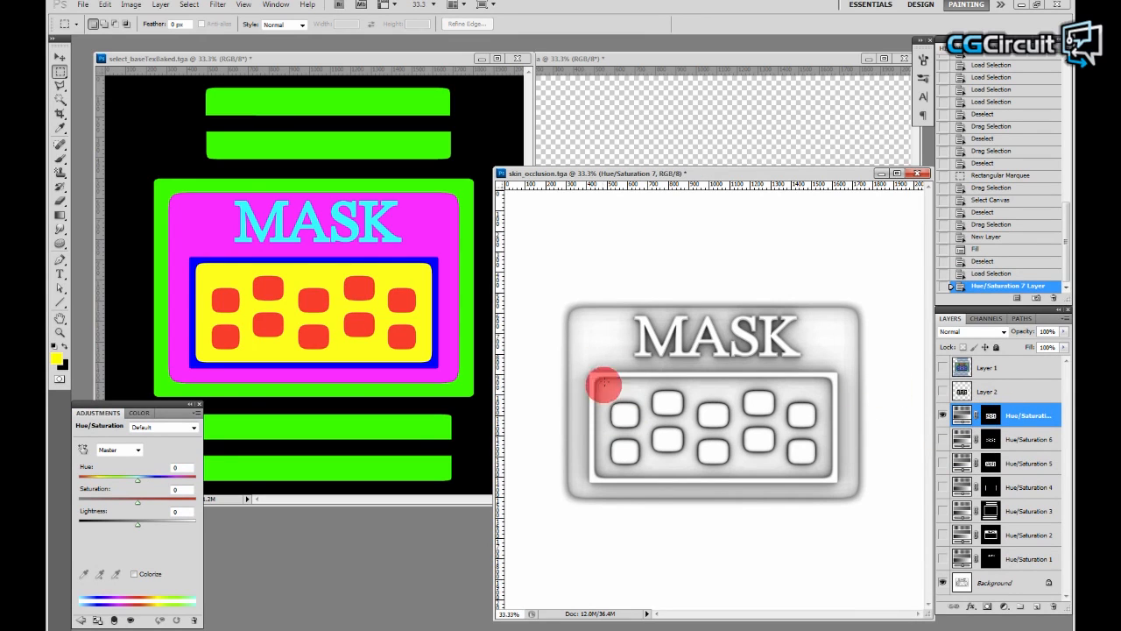
click(991, 417)
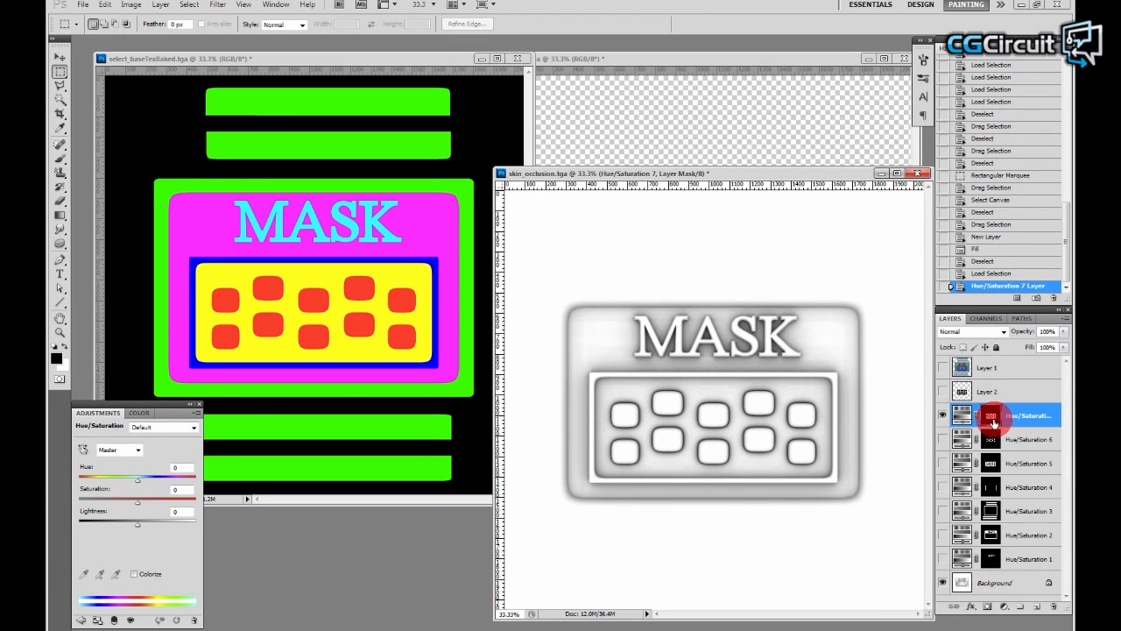
alt+click(991, 417)
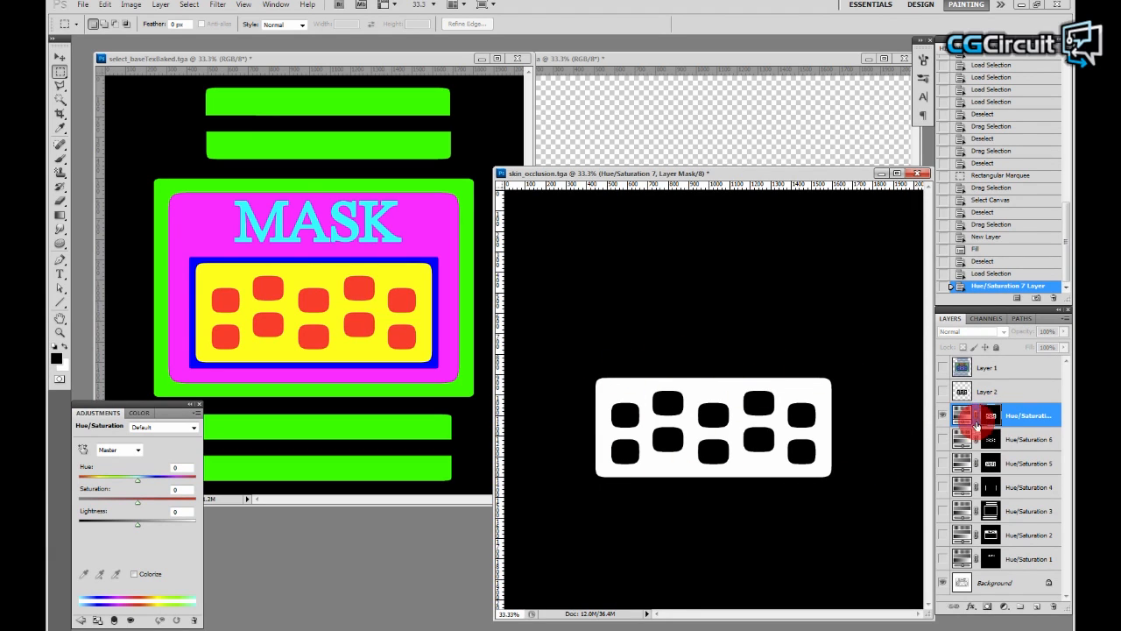
alt+click(991, 420)
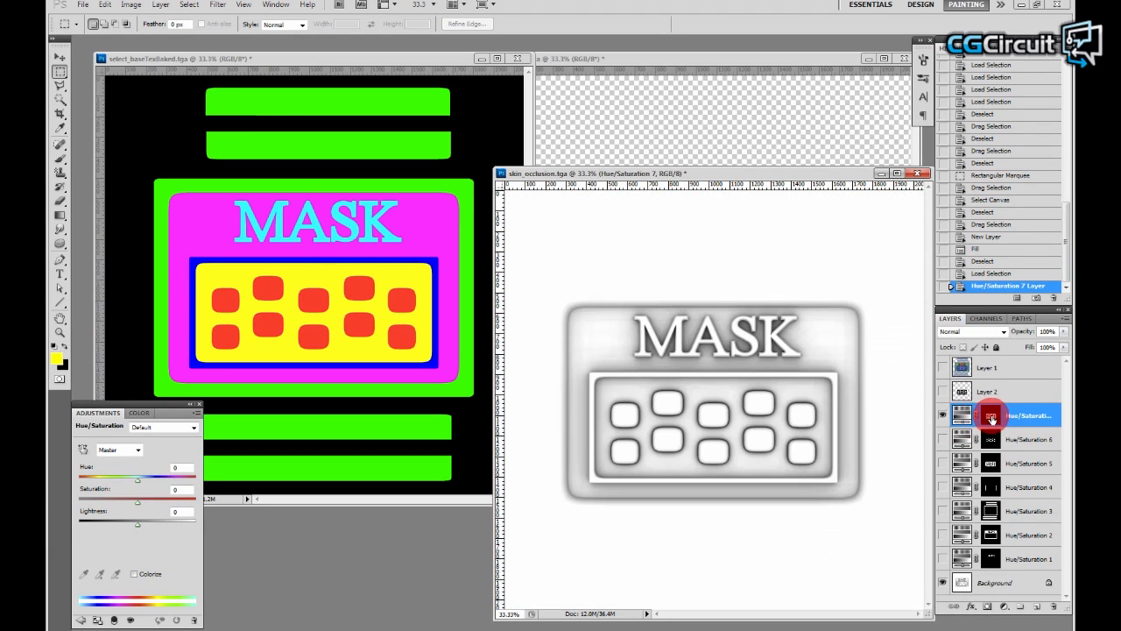
click(962, 415)
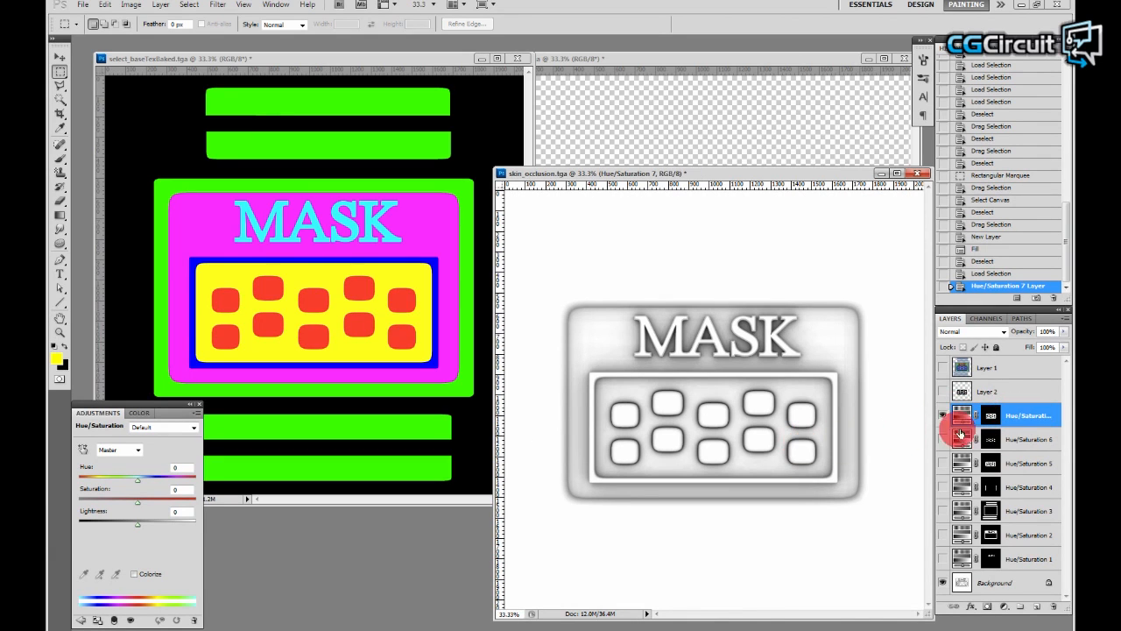
drag(1021, 413, 1057, 606)
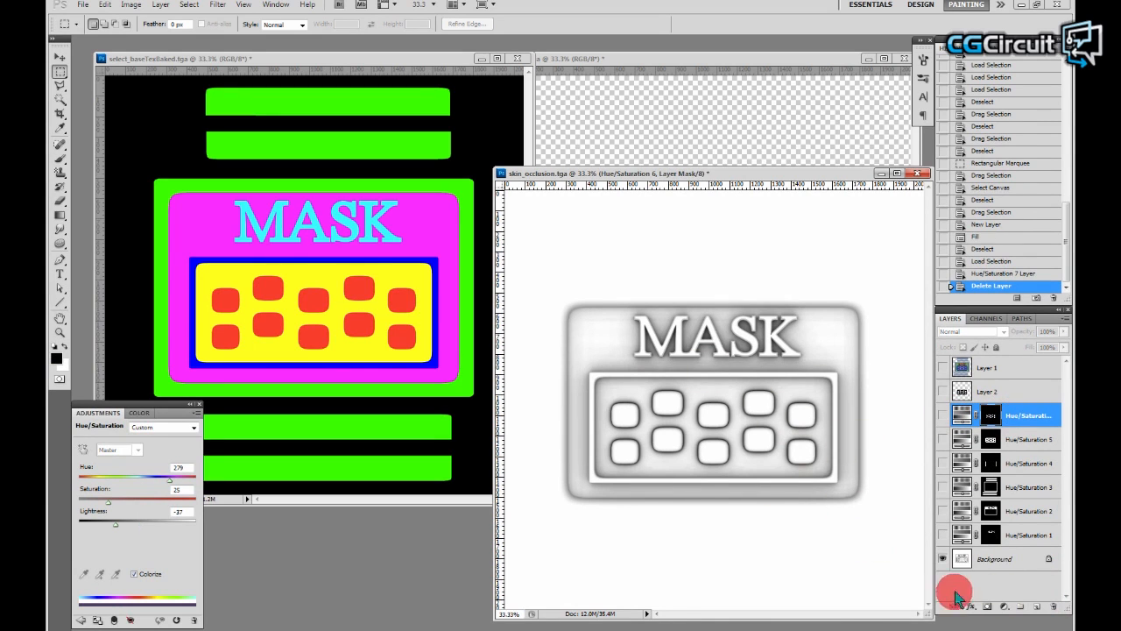
Step: Add a Hue/Saturation adjustment layer with a blank white mask above Hue/Saturation 6 and make its mask active
click(1004, 605)
click(999, 471)
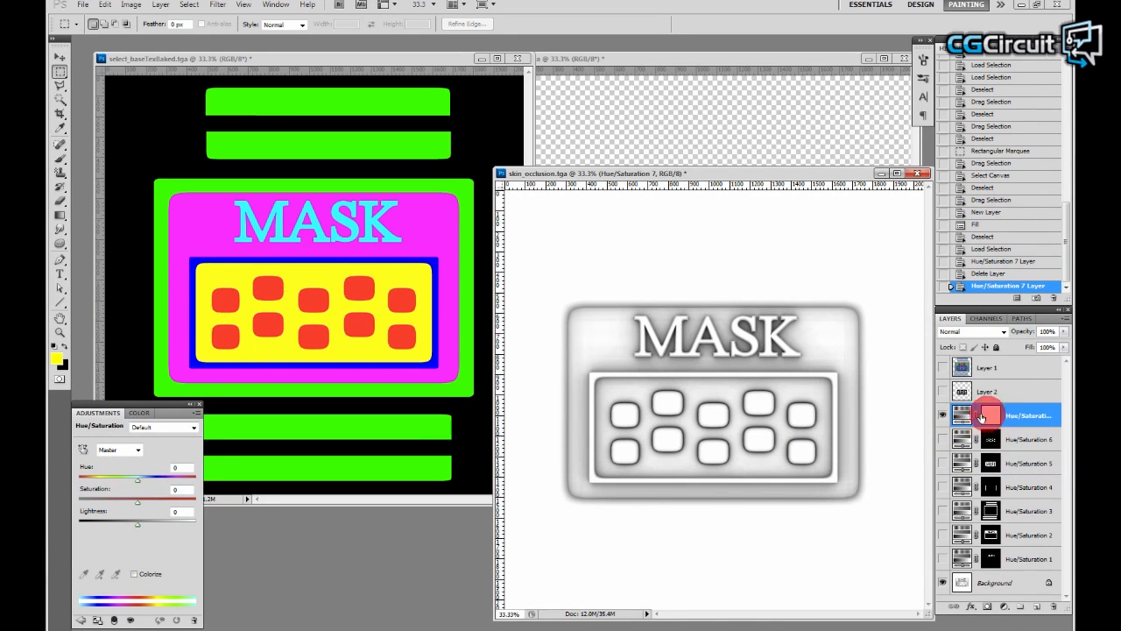
click(983, 417)
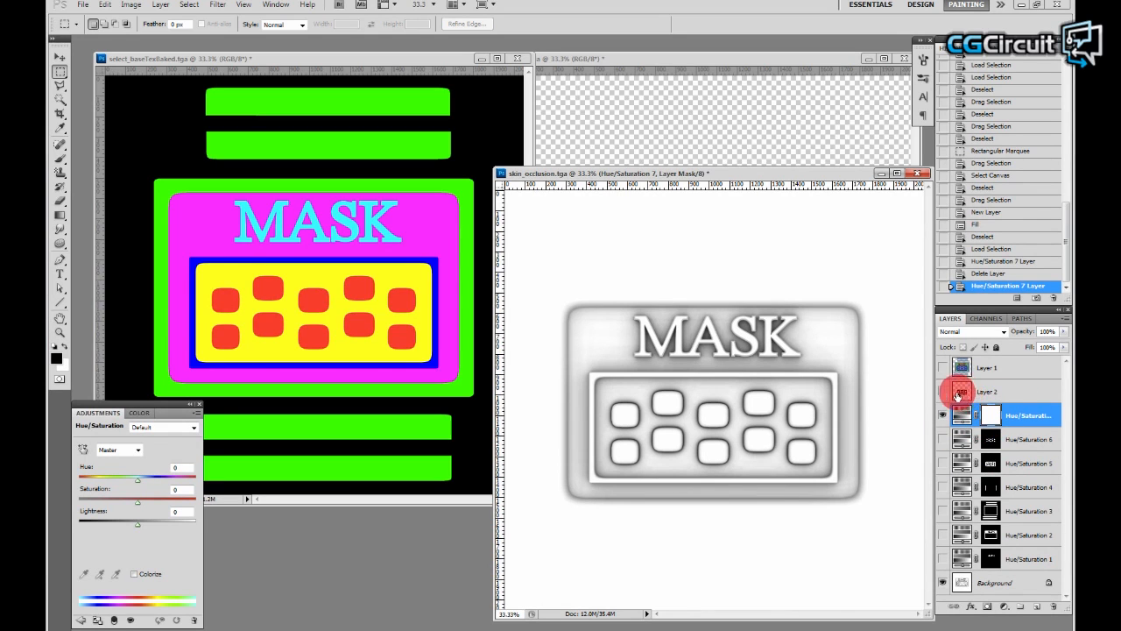
Step: Load Layer 2's pixels as a selection and show the Hue/Saturation 7 layer mask on the canvas
ctrl+click(961, 391)
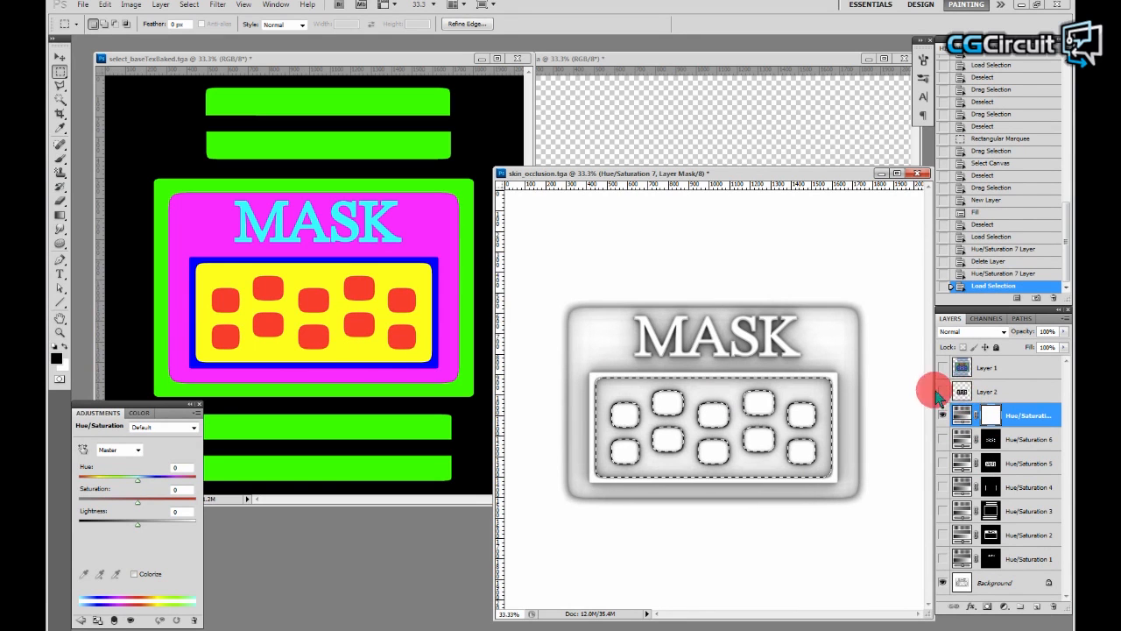
click(961, 393)
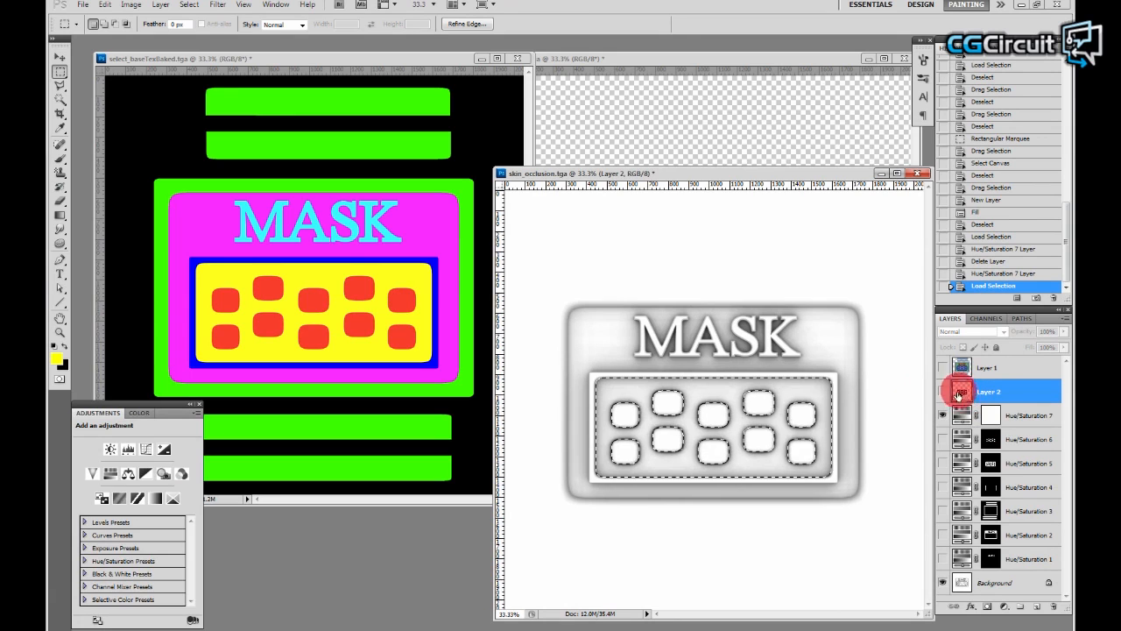
click(991, 415)
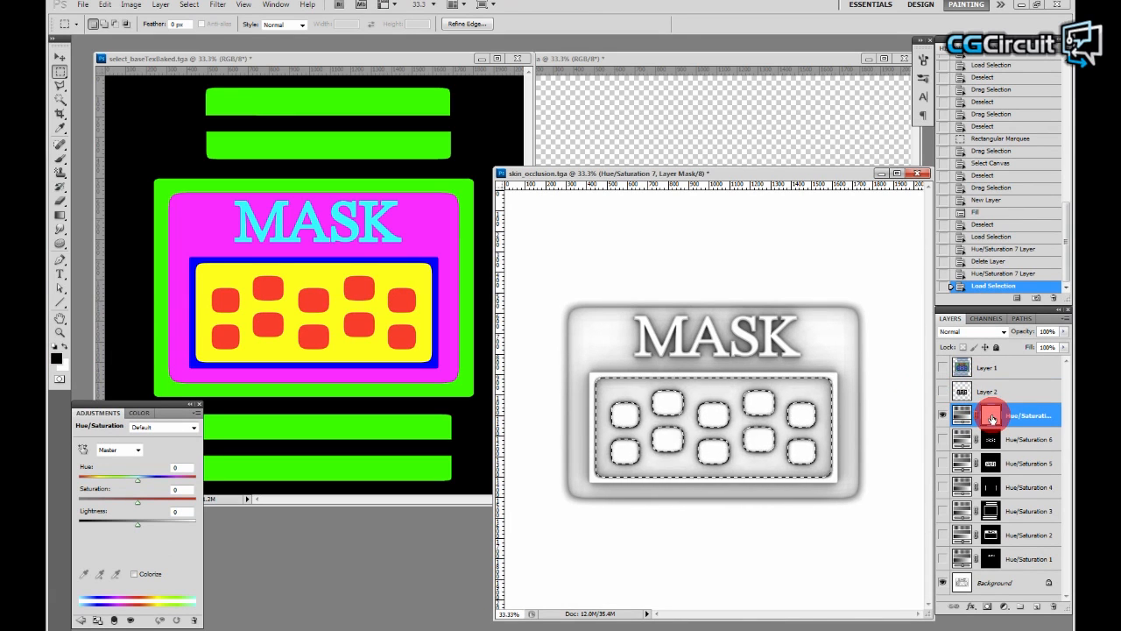
alt+click(993, 419)
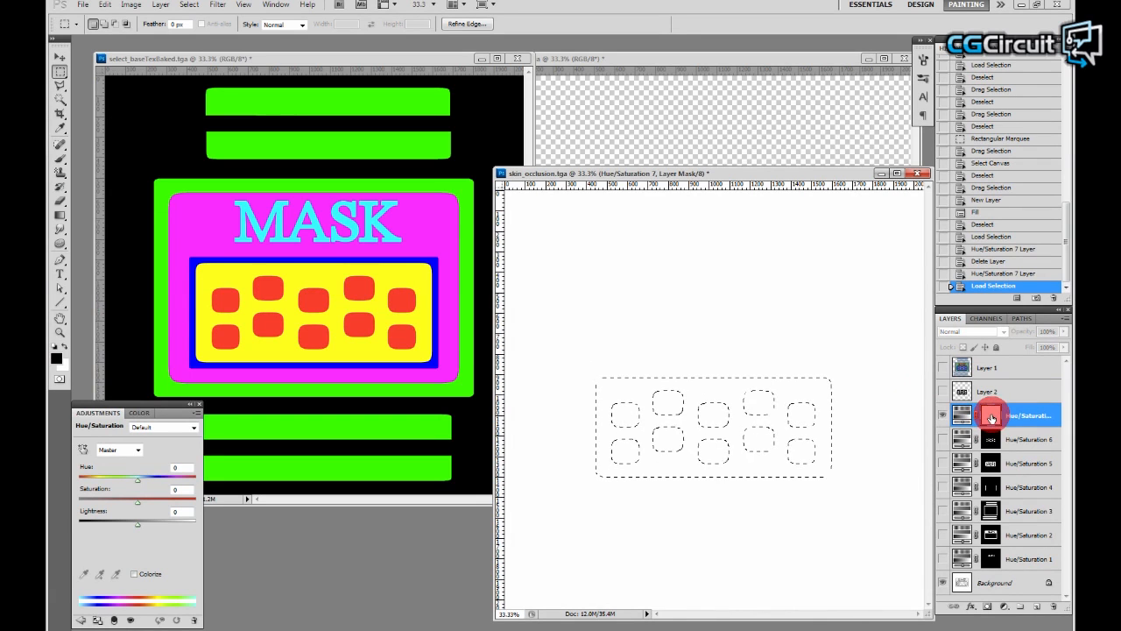
alt+click(991, 419)
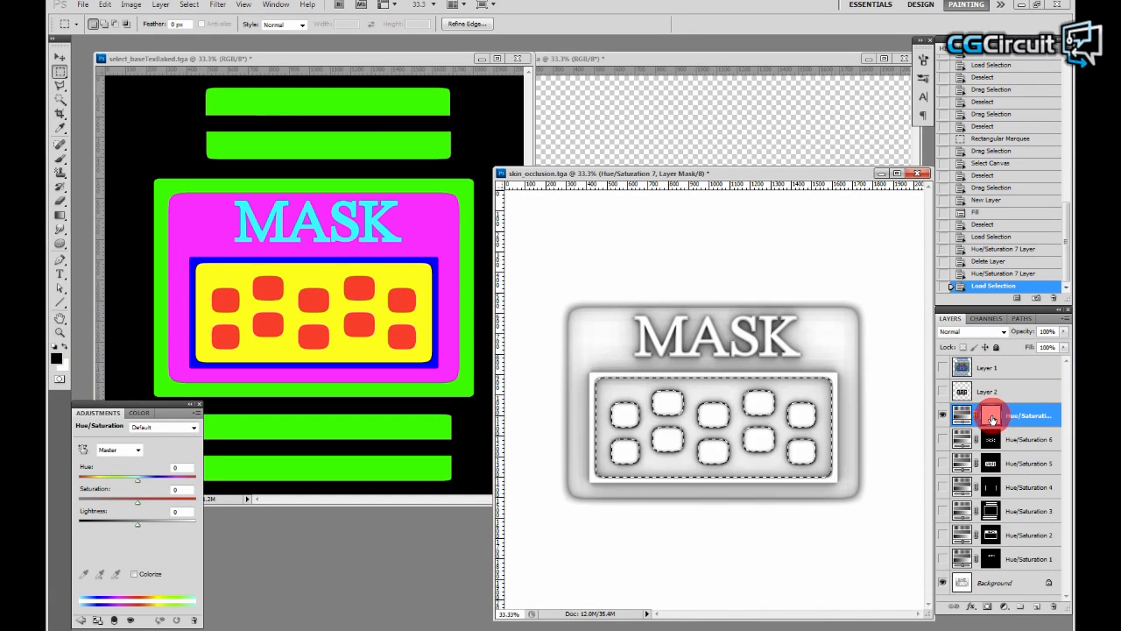
alt+click(991, 419)
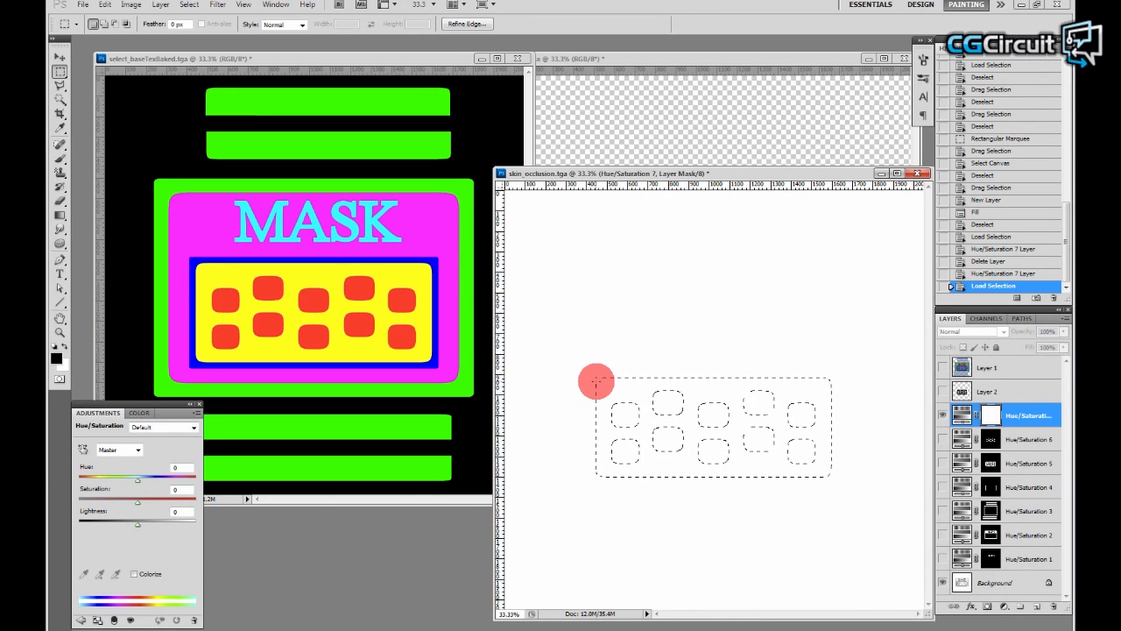
Step: Fill the selected panel area of the mask with black, deselect, and invert the mask before returning to the image view
key(alt+BackSpace)
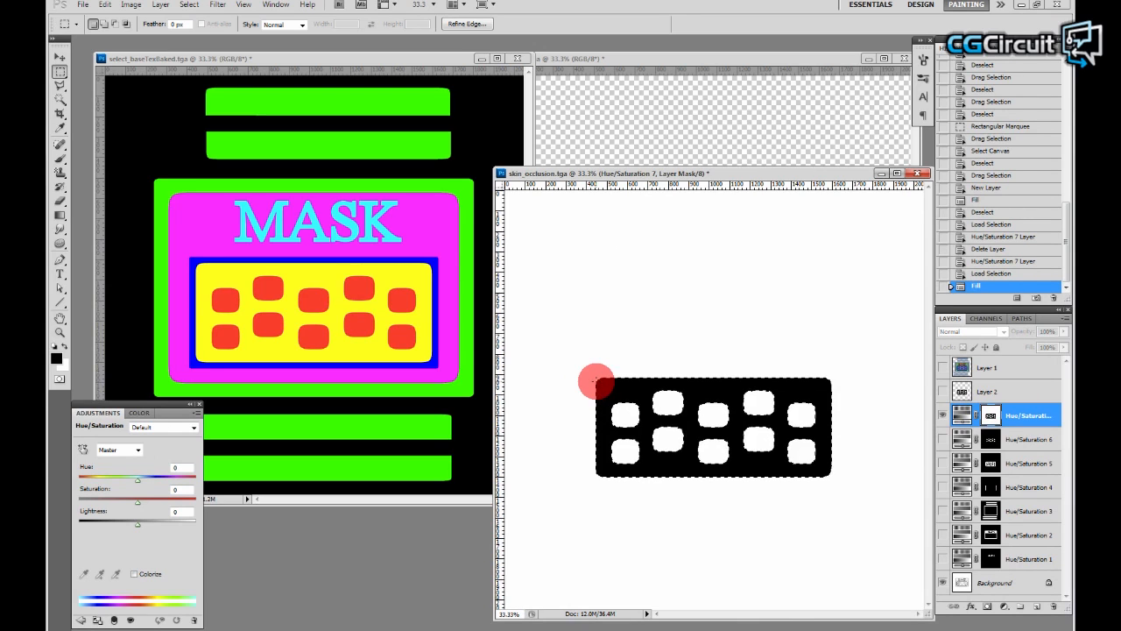
click(769, 405)
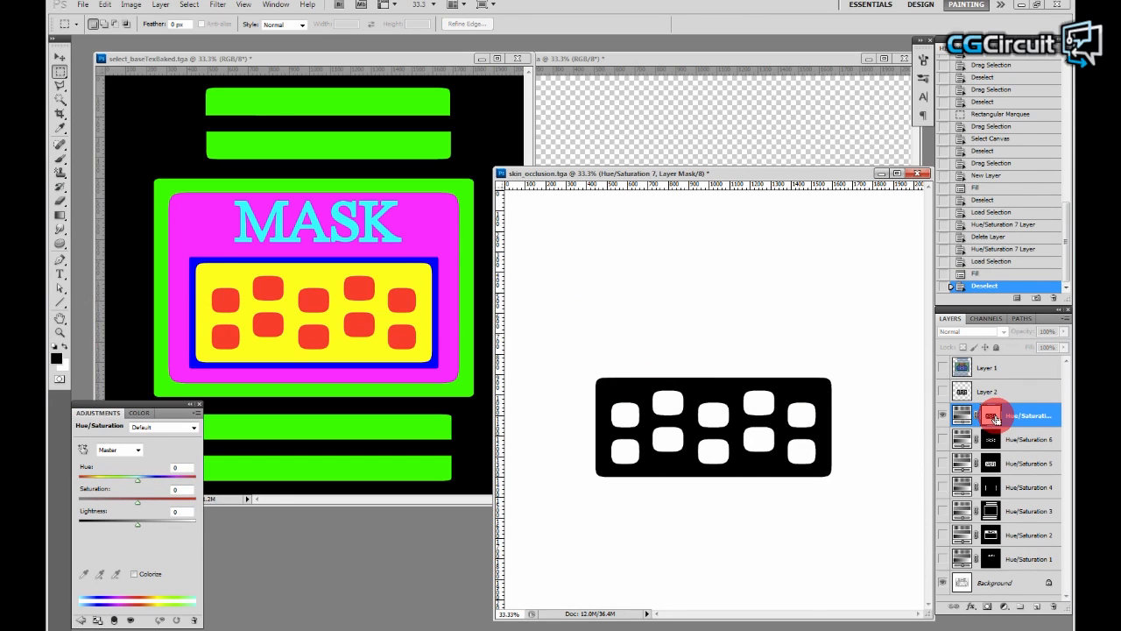
key(ctrl+i)
alt+click(993, 417)
click(969, 418)
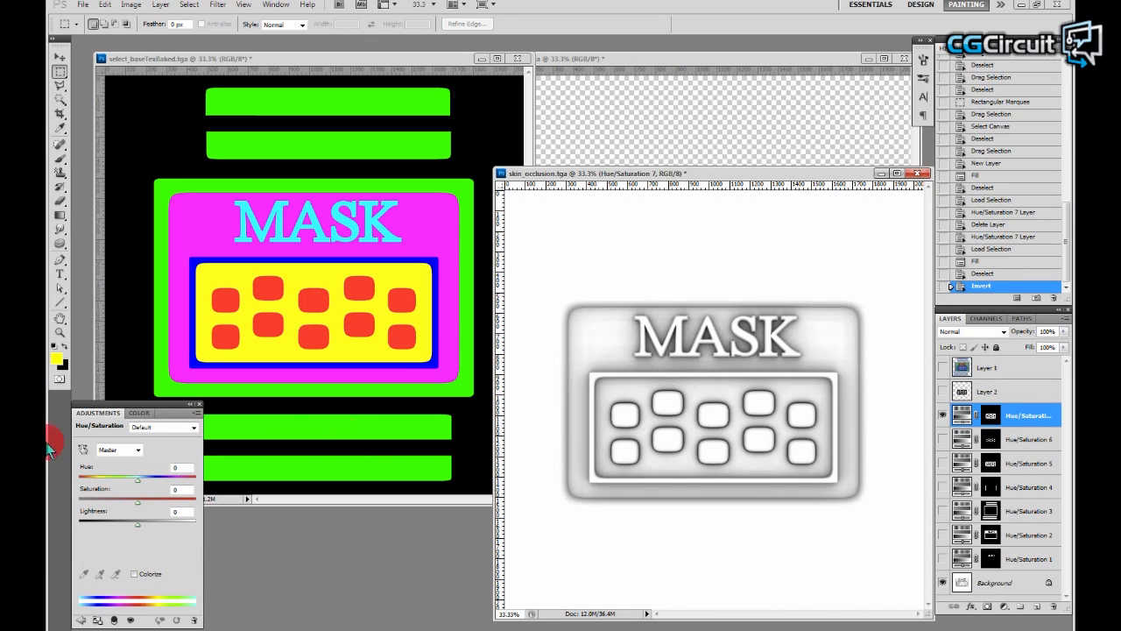
Step: Colorize the panel through Hue/Saturation 7 with hue 256, saturation 75 and lightness -38
click(135, 575)
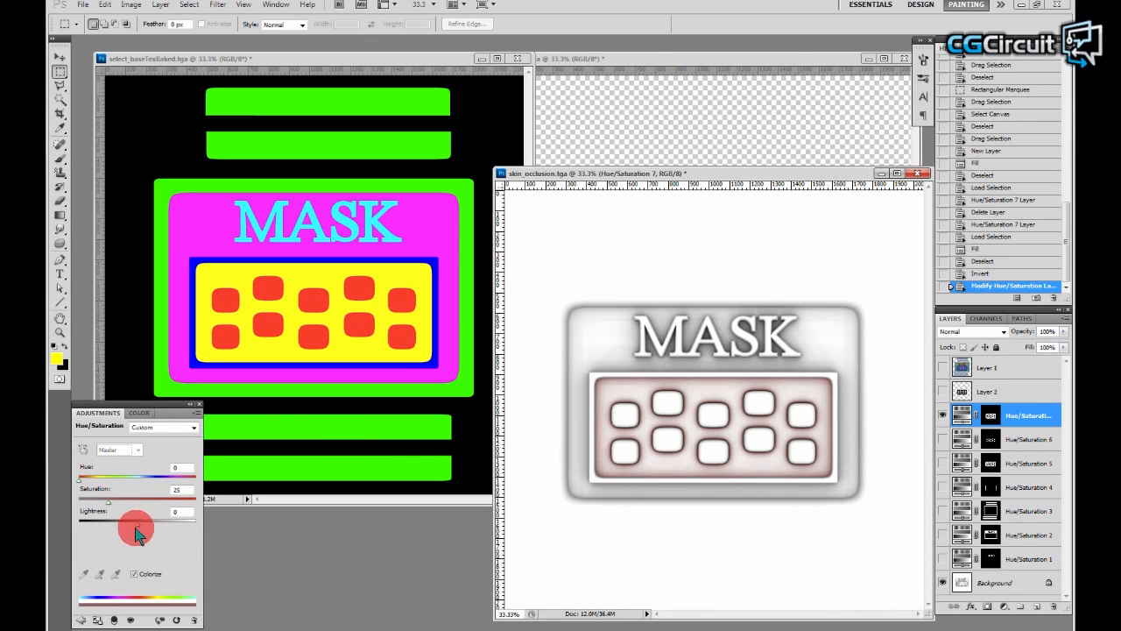
drag(141, 503, 157, 477)
click(157, 480)
drag(138, 524, 118, 532)
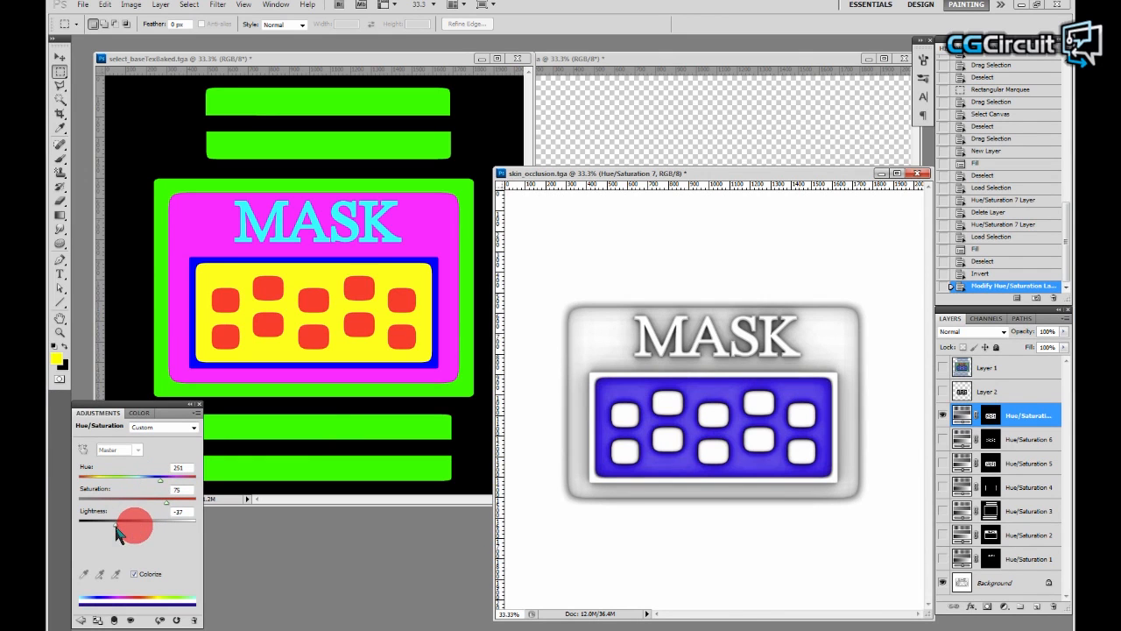
mouse_move(161, 478)
mouse_down()
mouse_move(127, 476)
mouse_move(166, 477)
mouse_move(164, 487)
mouse_up()
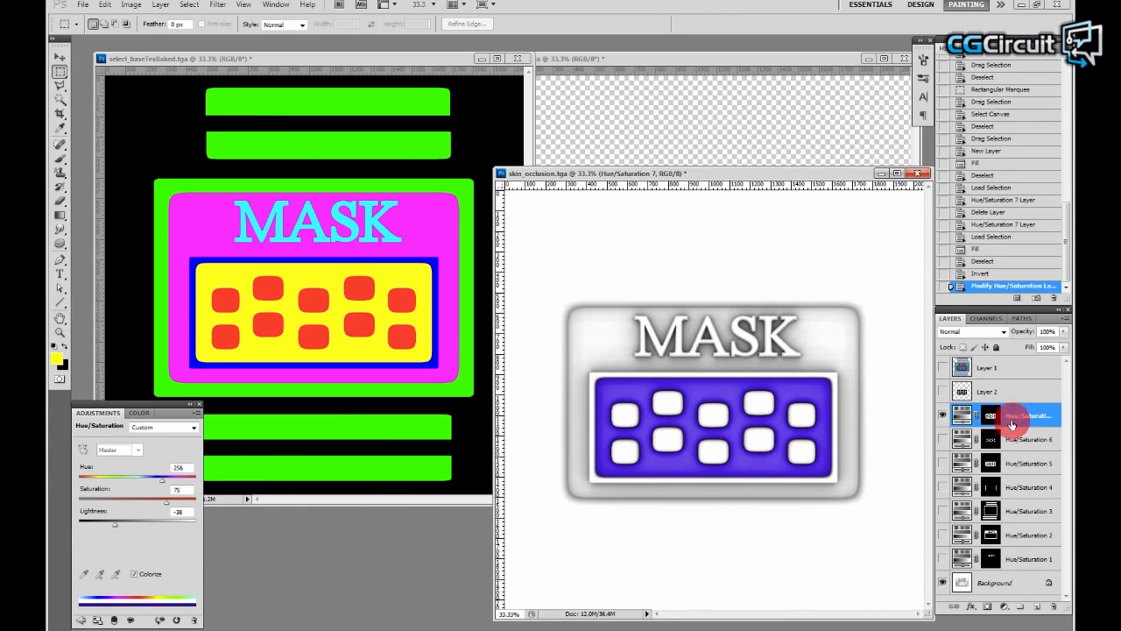